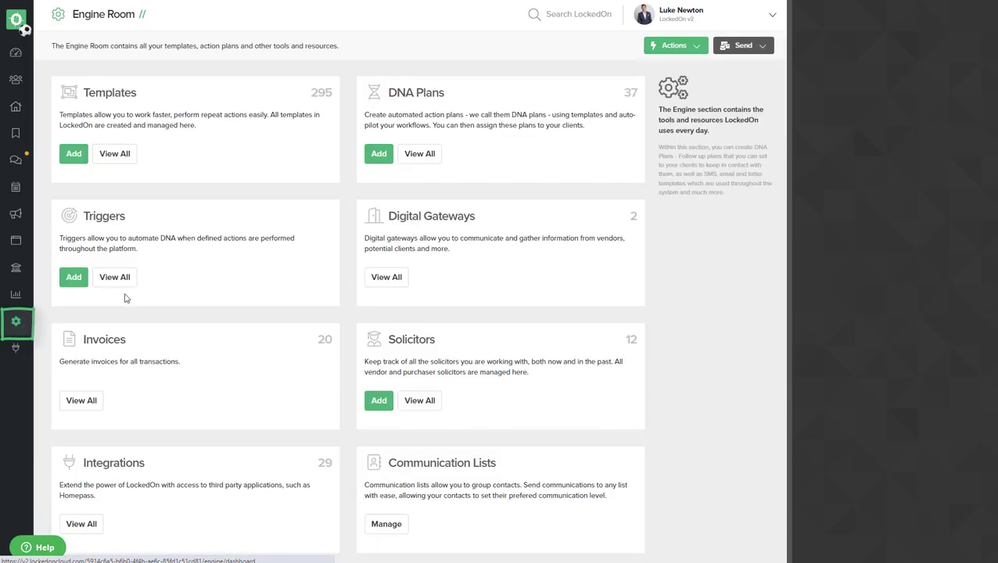
Update the installed Special Events pack from the Engine Room's Packs section.
scroll(125, 296, "down", 6)
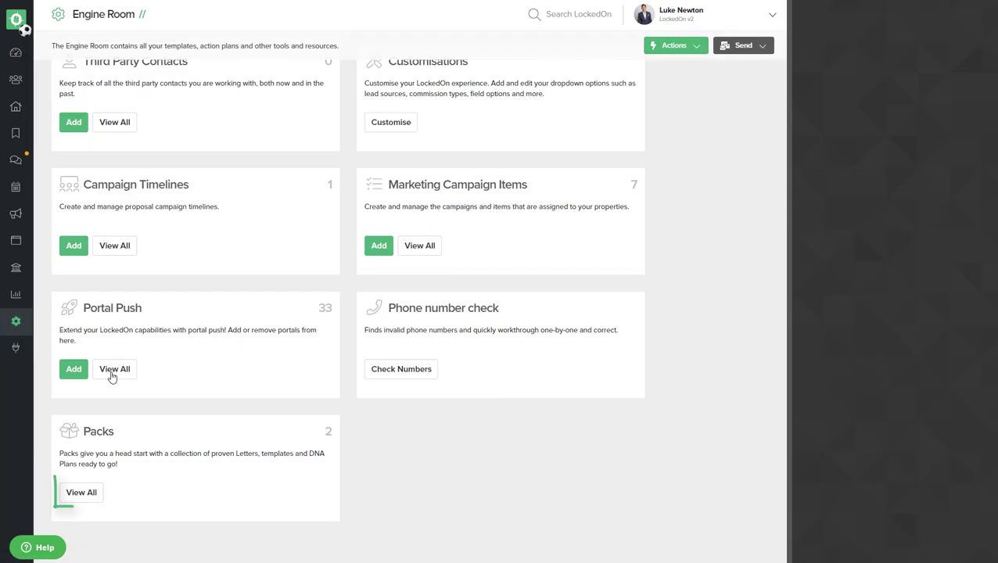
left_click(87, 495)
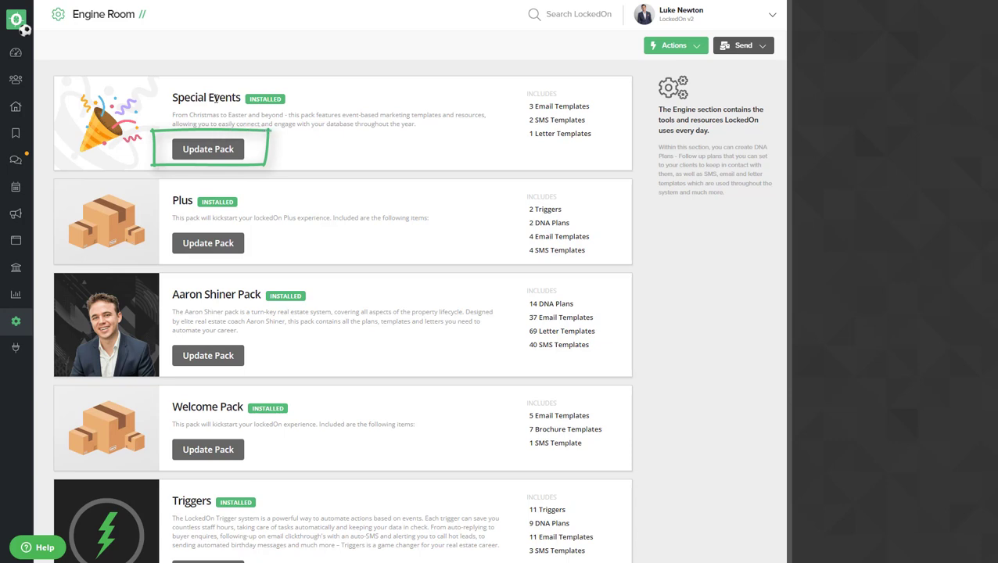
left_click(214, 154)
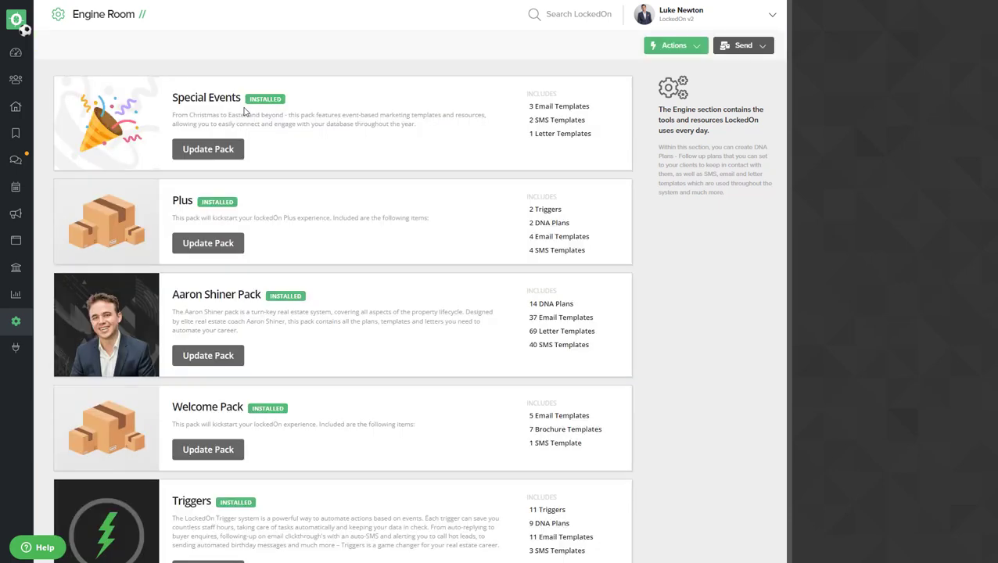
View all email templates in the Engine Room and sort them by Date Added [New - Old].
left_click(15, 321)
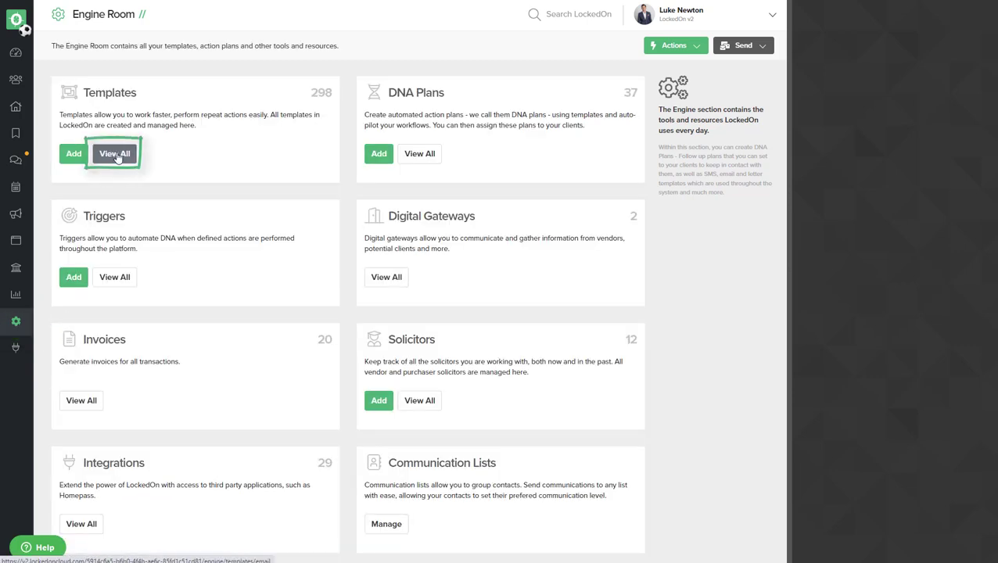
left_click(113, 153)
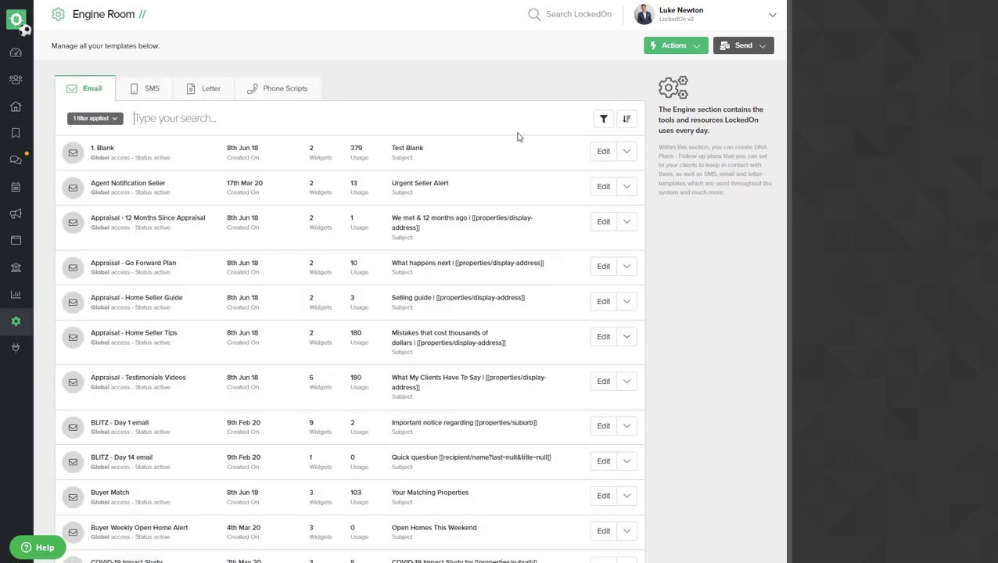
left_click(626, 119)
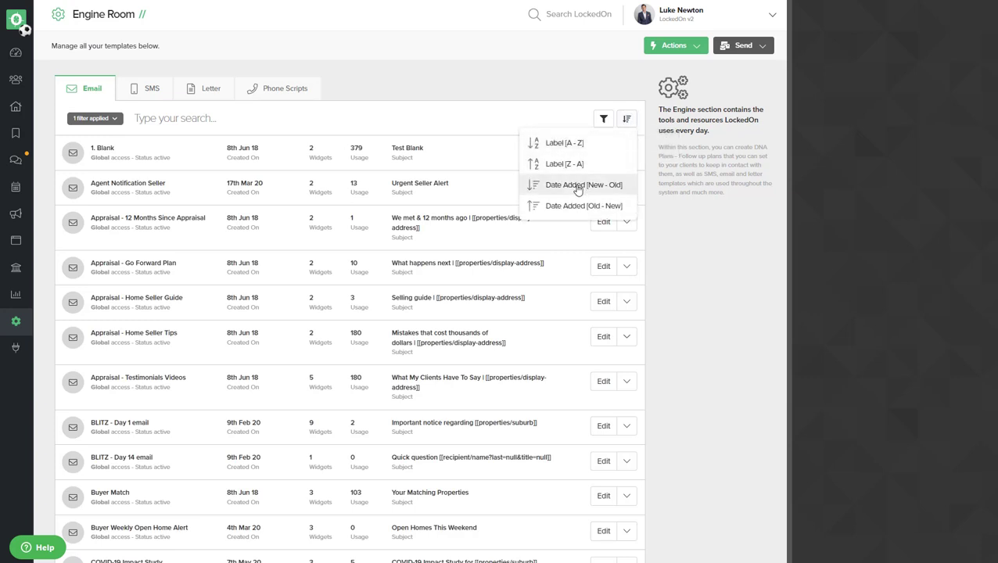
left_click(578, 188)
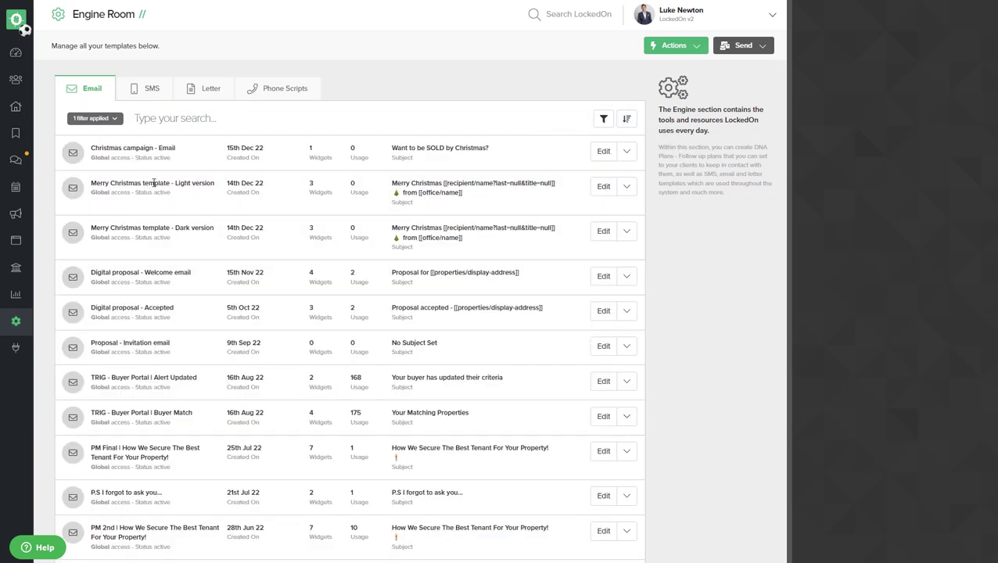
Locate the two Merry Christmas email templates and open the Dark version for editing.
triple_click(185, 184)
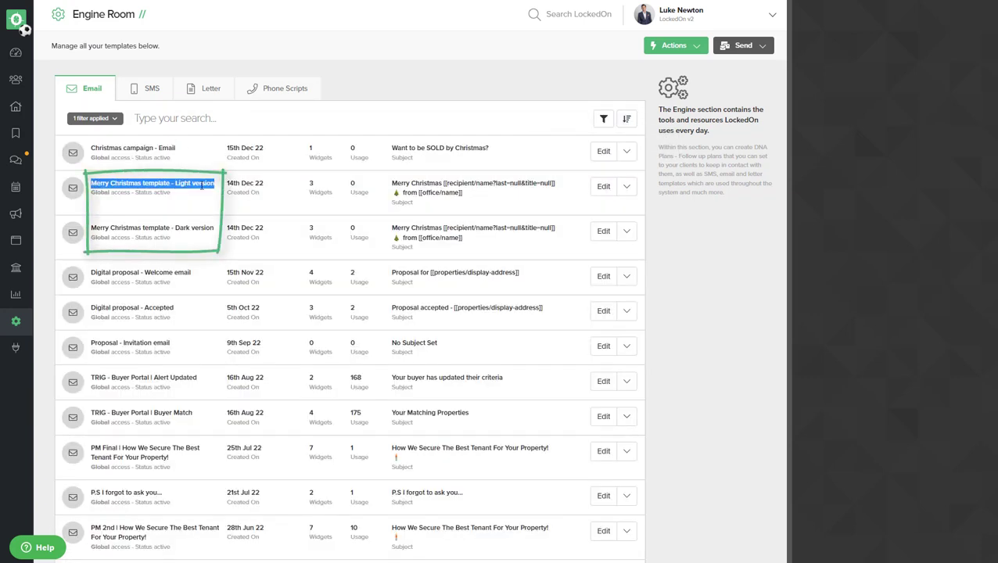
left_click(196, 200)
triple_click(187, 228)
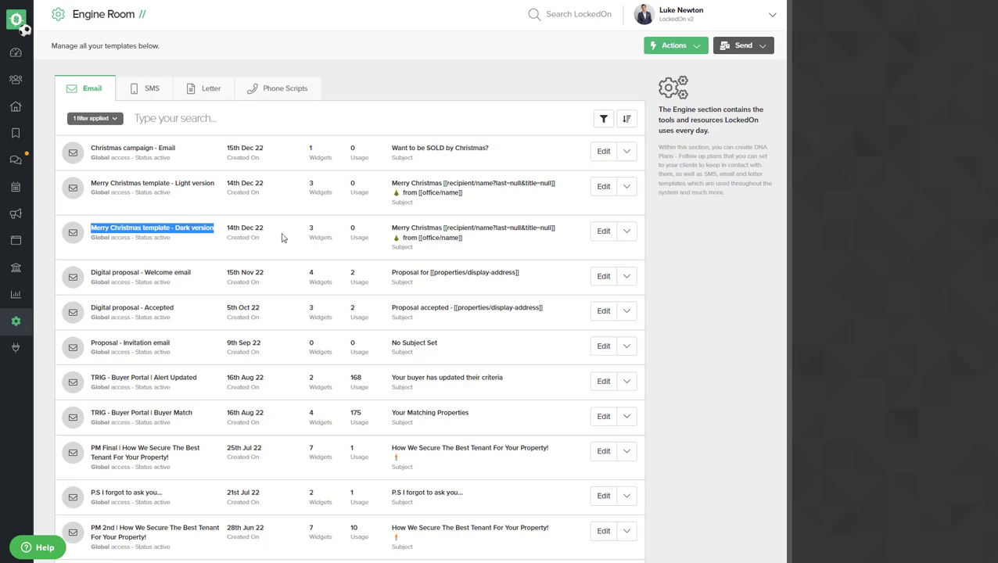
left_click(602, 232)
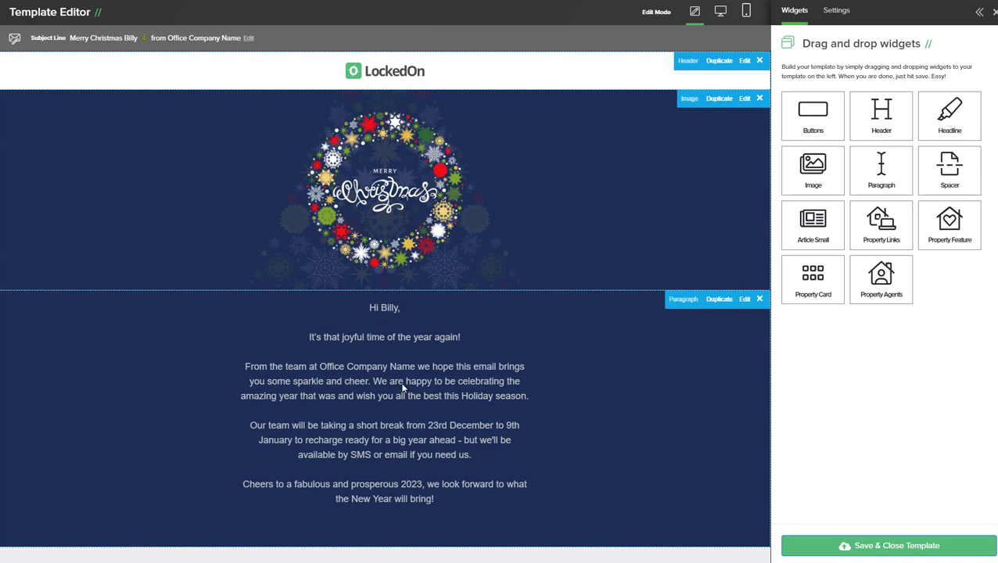
Review the holiday-break passage in the template's paragraph widget and save the widget settings.
left_click(744, 299)
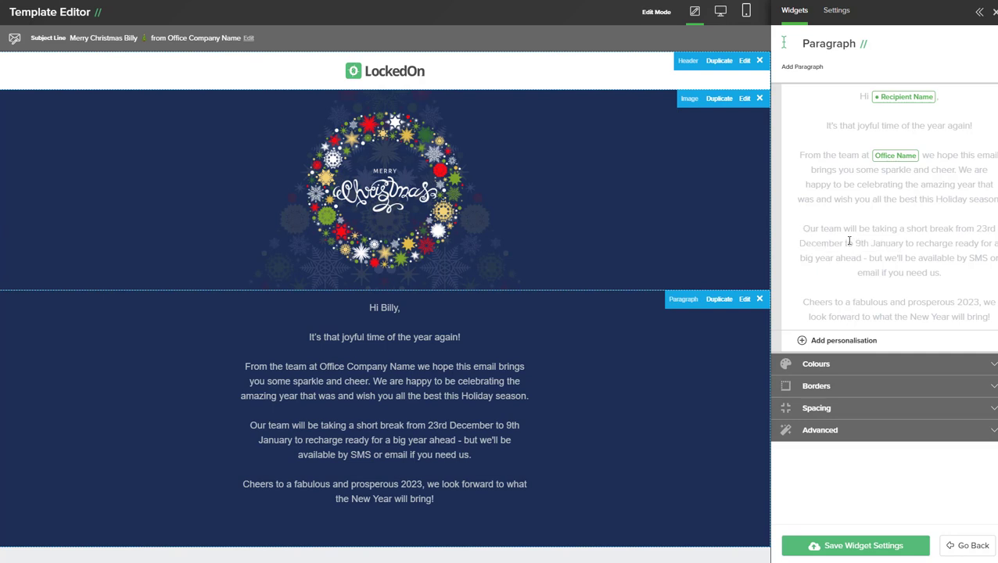
left_click_drag(801, 228, 943, 272)
left_click(887, 240)
left_click(845, 547)
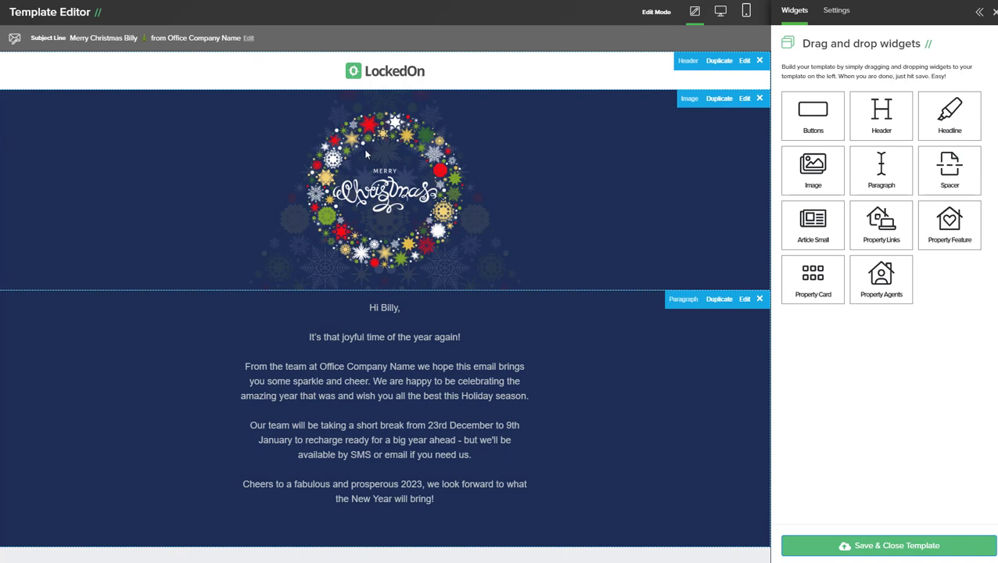
Replace the Christmas wreath image with LockedOnTeam_Christmas.png from the image library, then save the widget and close the template.
left_click(744, 99)
left_click(835, 177)
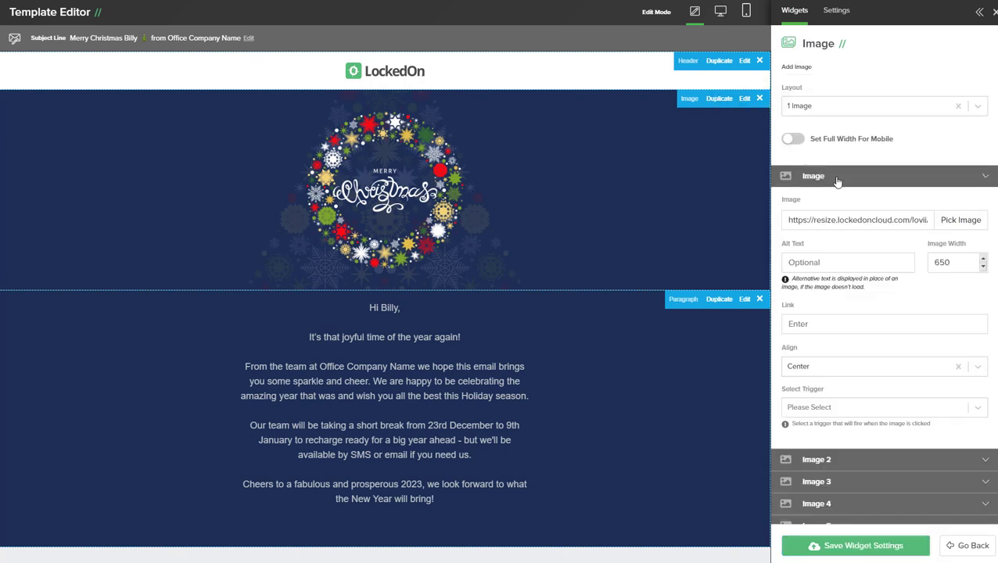
left_click(960, 220)
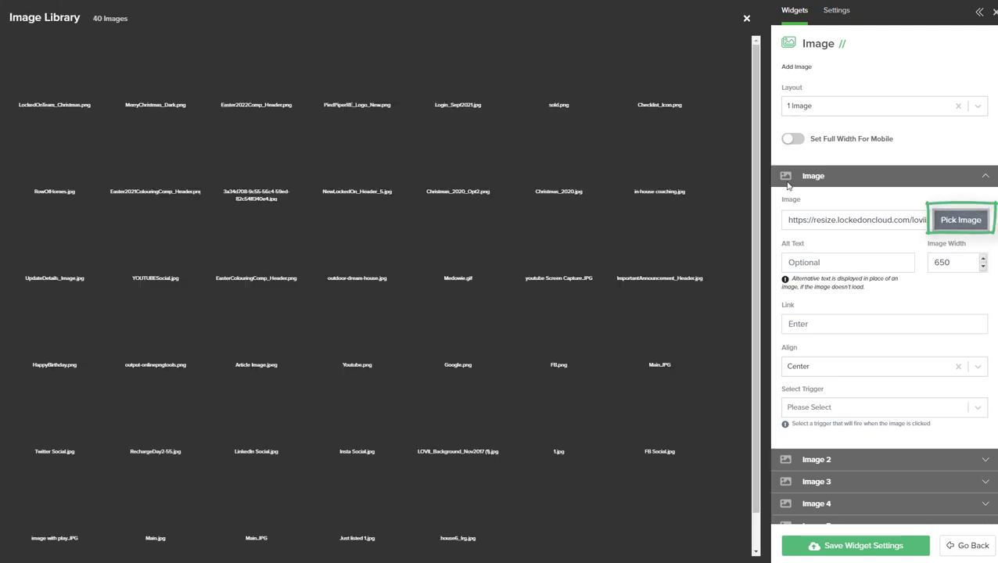
scroll(407, 172, "down", 2)
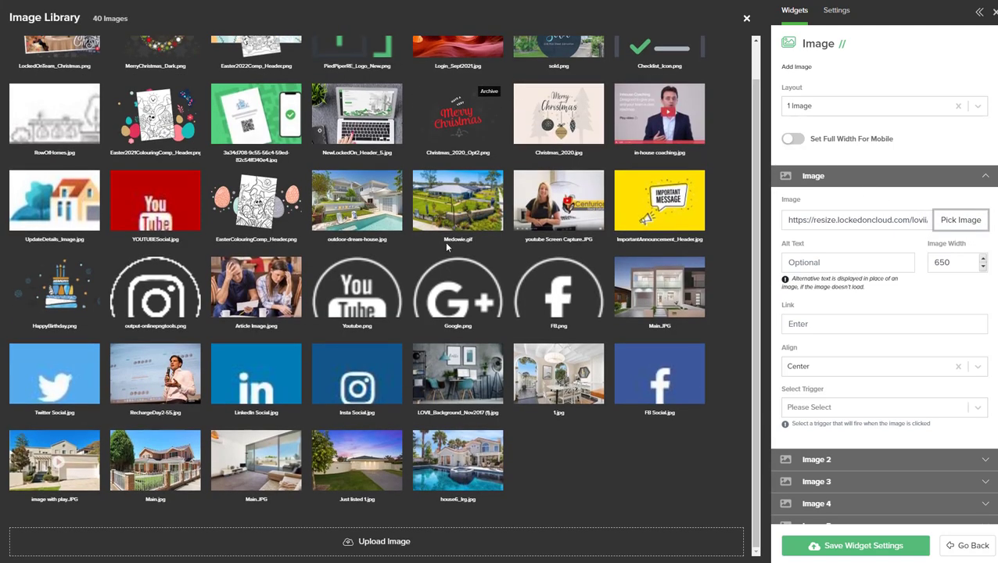
scroll(366, 212, "up", 2)
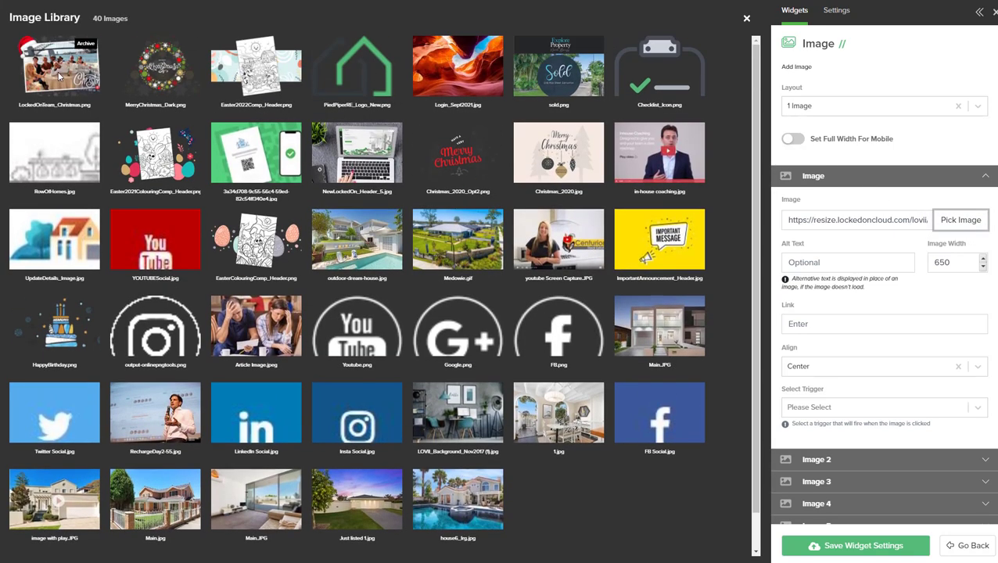
scroll(217, 135, "down", 1)
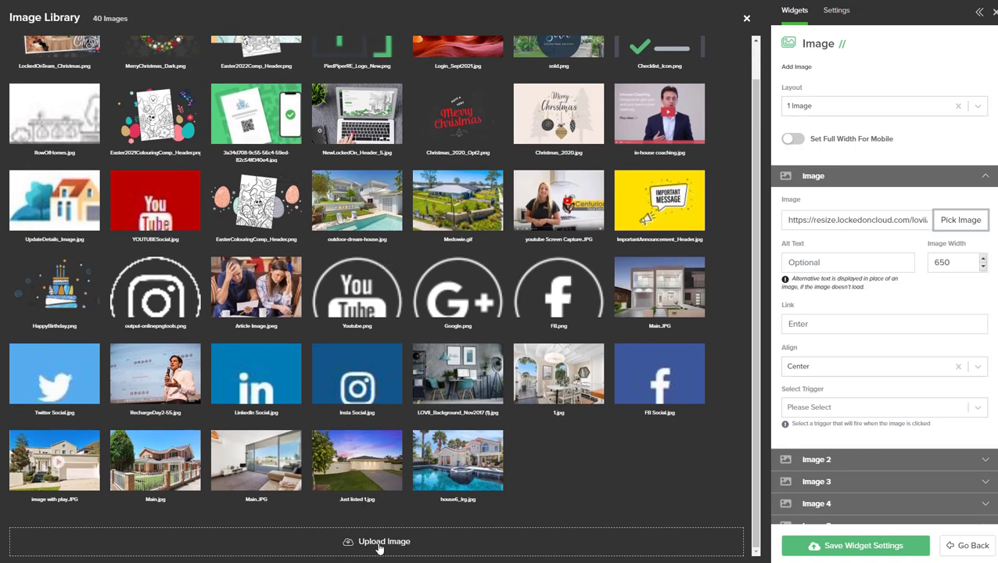
scroll(312, 470, "up", 1)
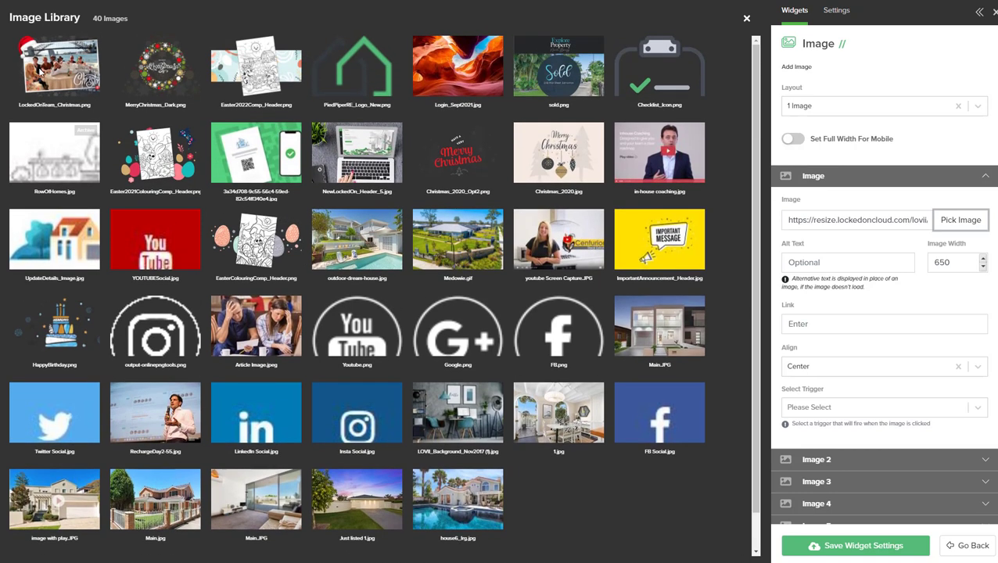
left_click(60, 70)
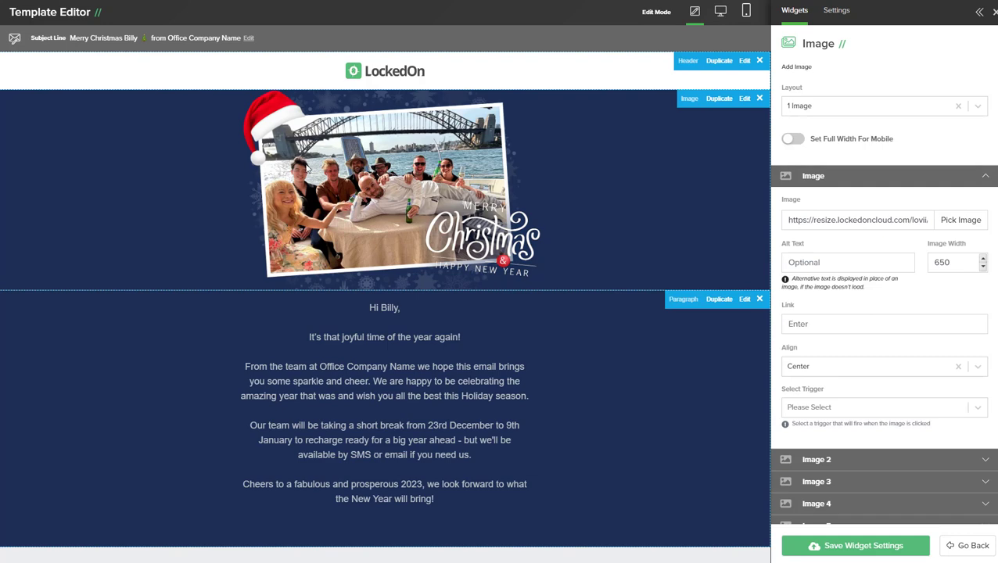
left_click(836, 552)
left_click(853, 546)
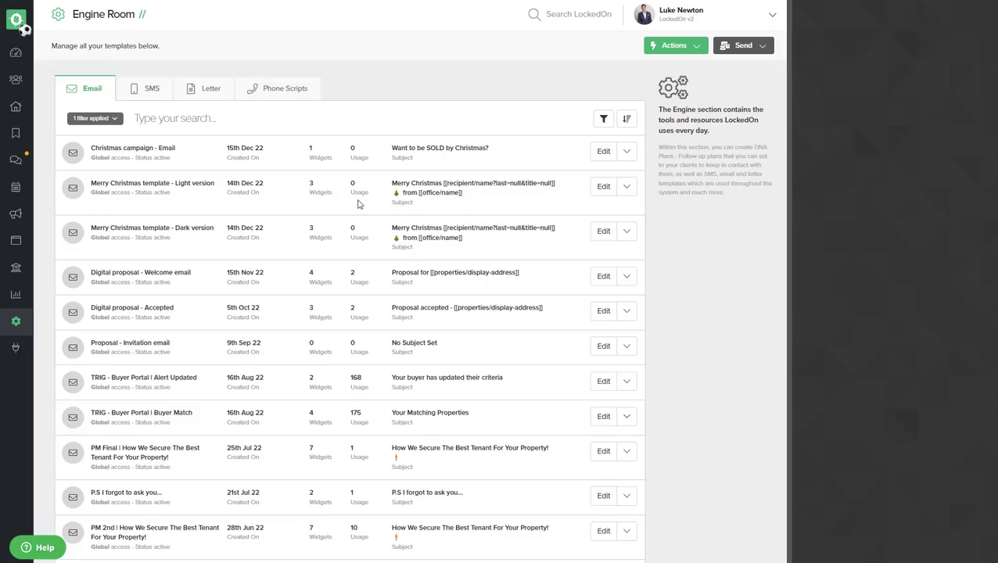
Review the full layout of the Merry Christmas template - Light version, then save and close it.
left_click(603, 188)
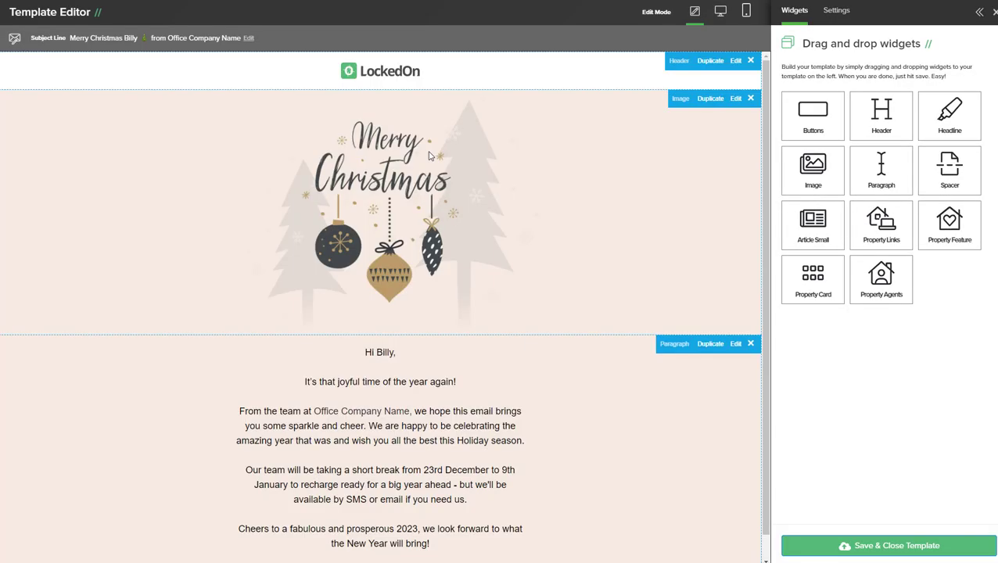
scroll(428, 156, "down", 2)
scroll(429, 156, "up", 2)
left_click(863, 546)
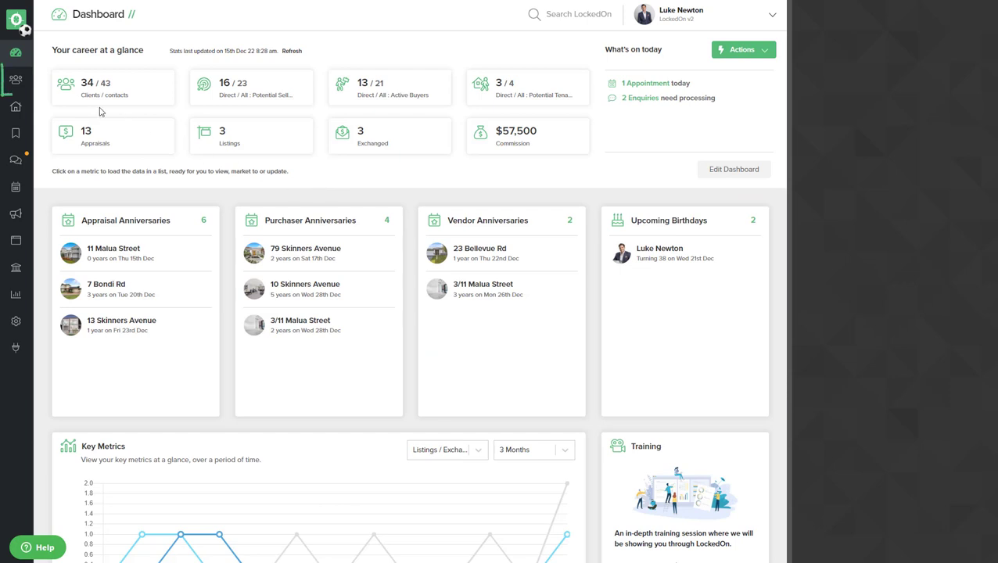
Start a new email to all listed clients from the Clients page.
left_click(16, 79)
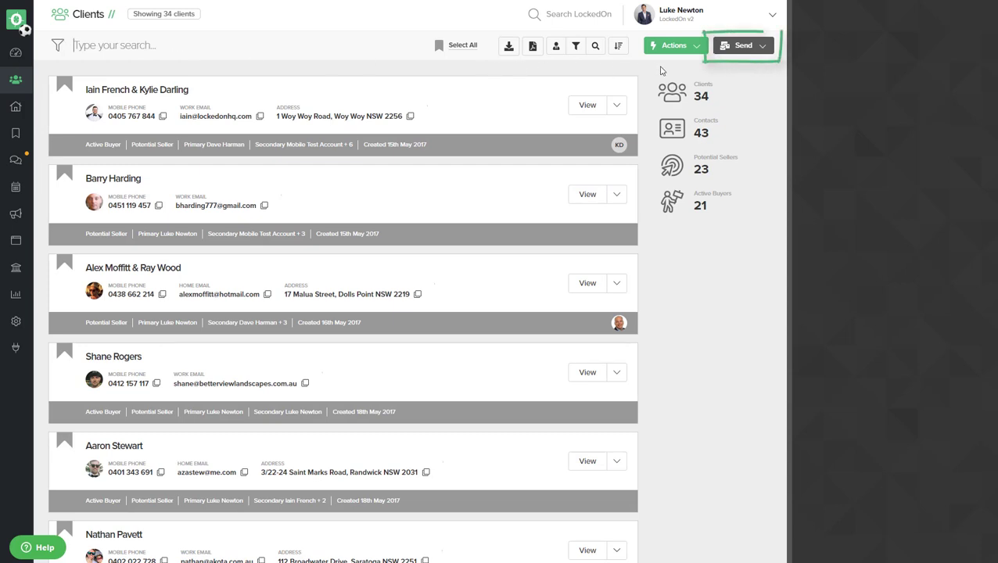
left_click(738, 50)
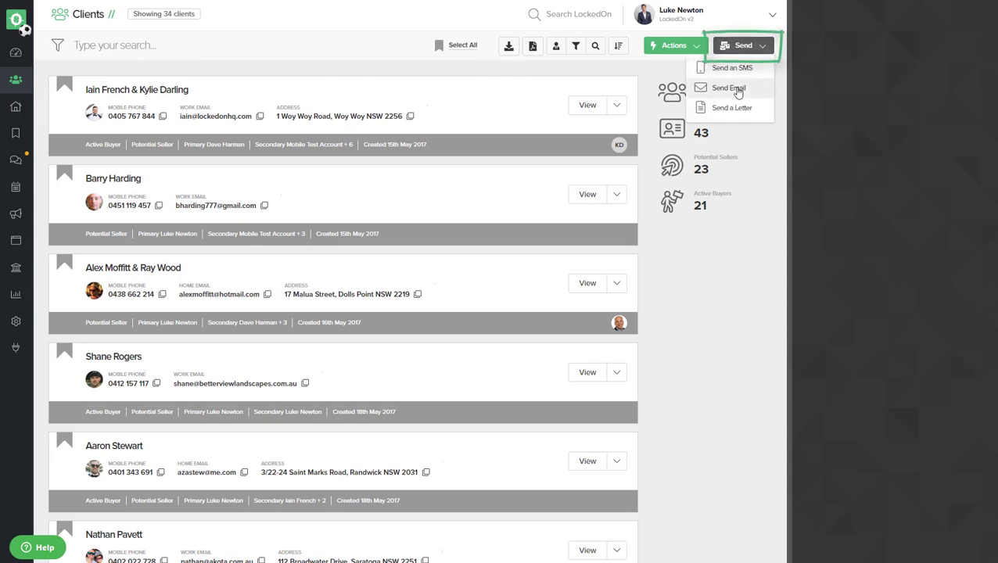
left_click(736, 87)
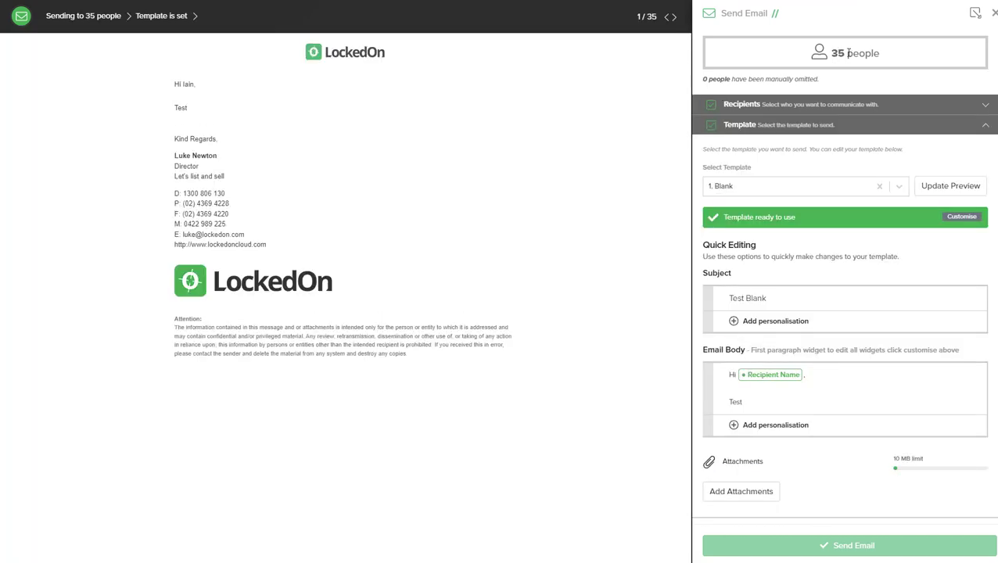
Search the email's template choices for "chris" and select Merry Christmas template - Dark version.
left_click(775, 189)
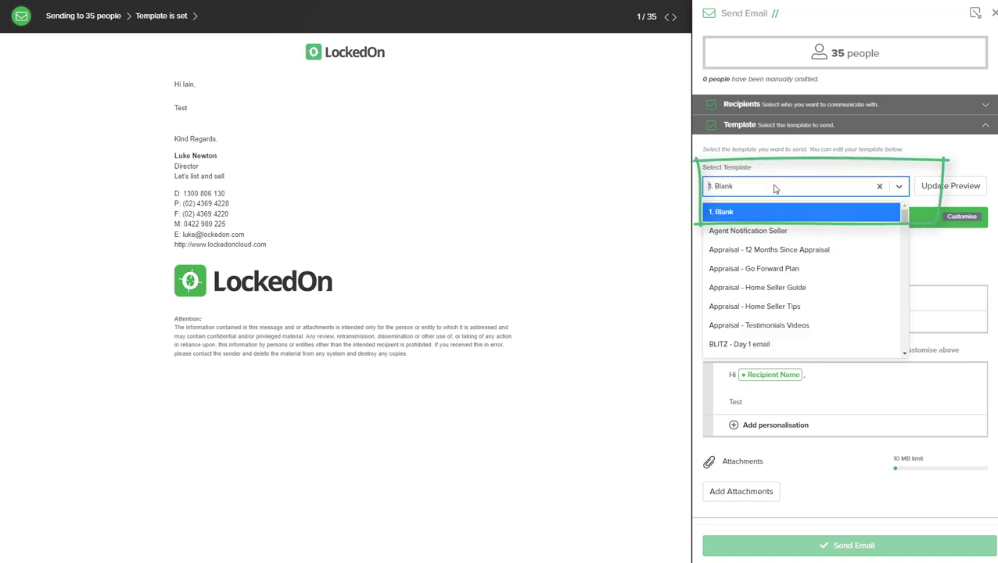
type("chris")
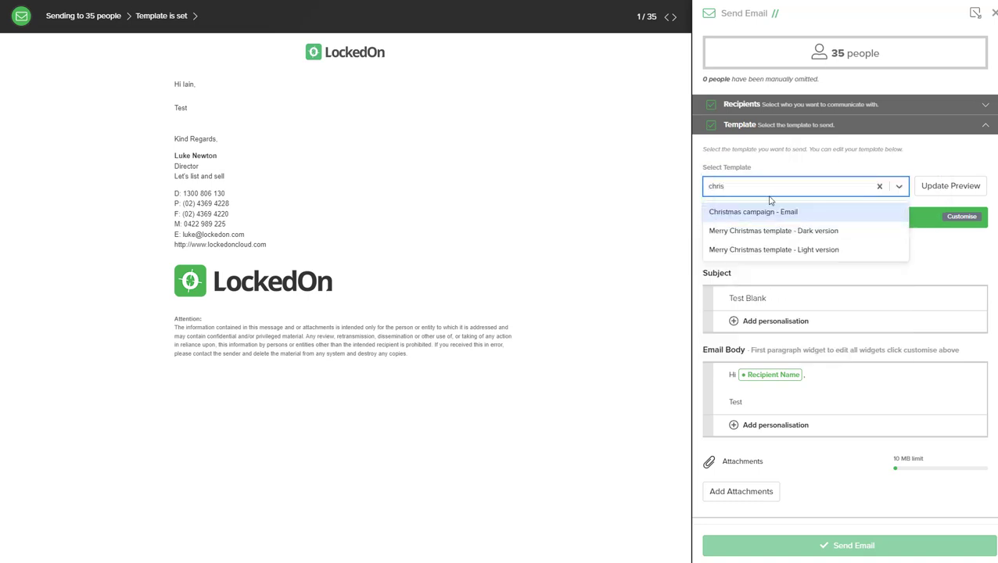
left_click(770, 228)
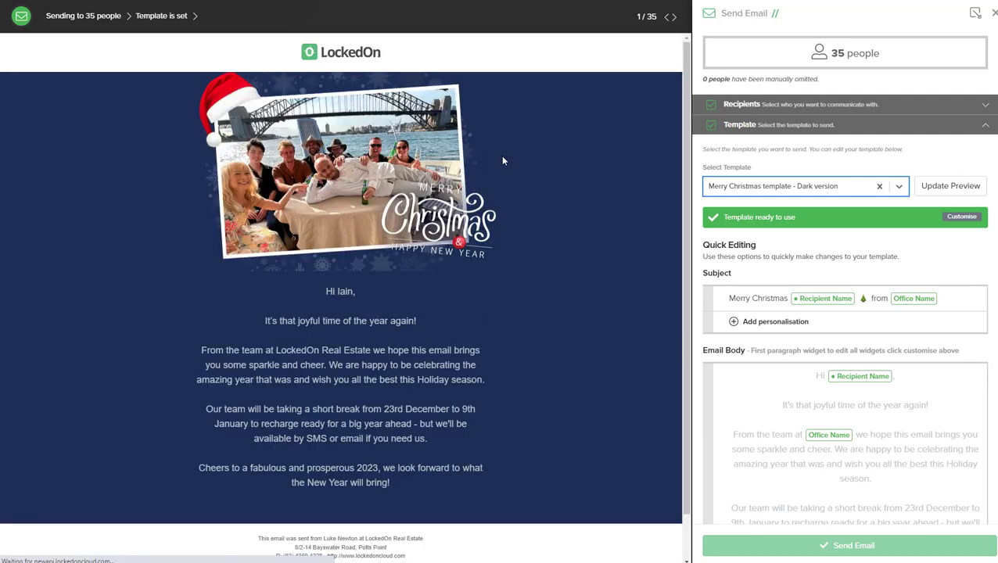
Check the available senders, then set the email's Dynamic Send As option to Primary Assigned Agent.
scroll(772, 181, "down", 5)
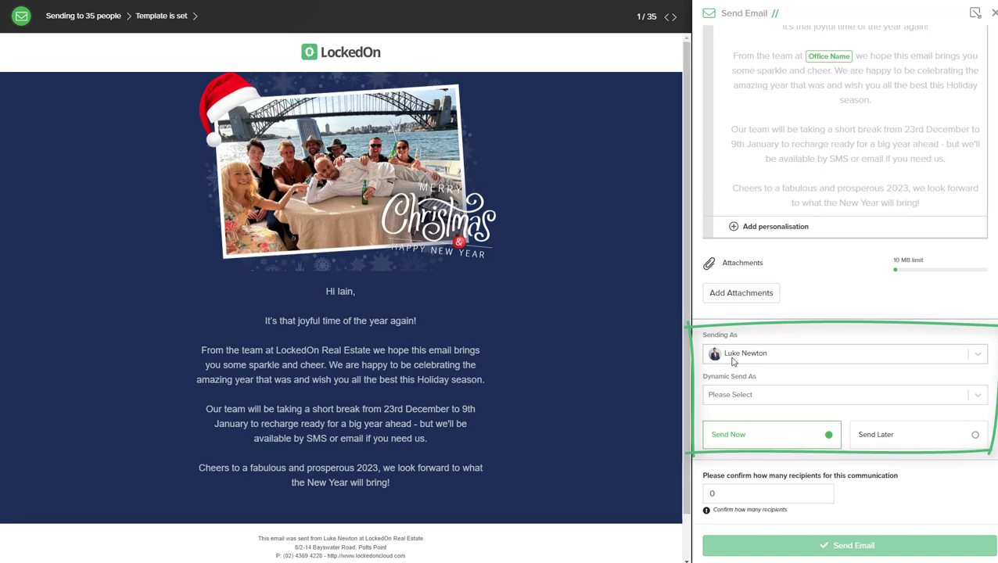
left_click(743, 354)
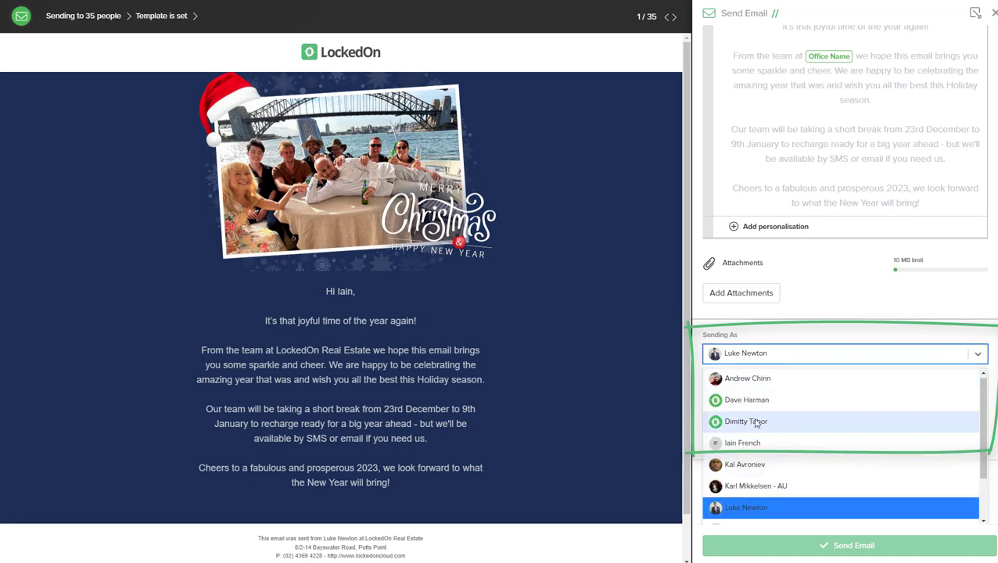
left_click(749, 330)
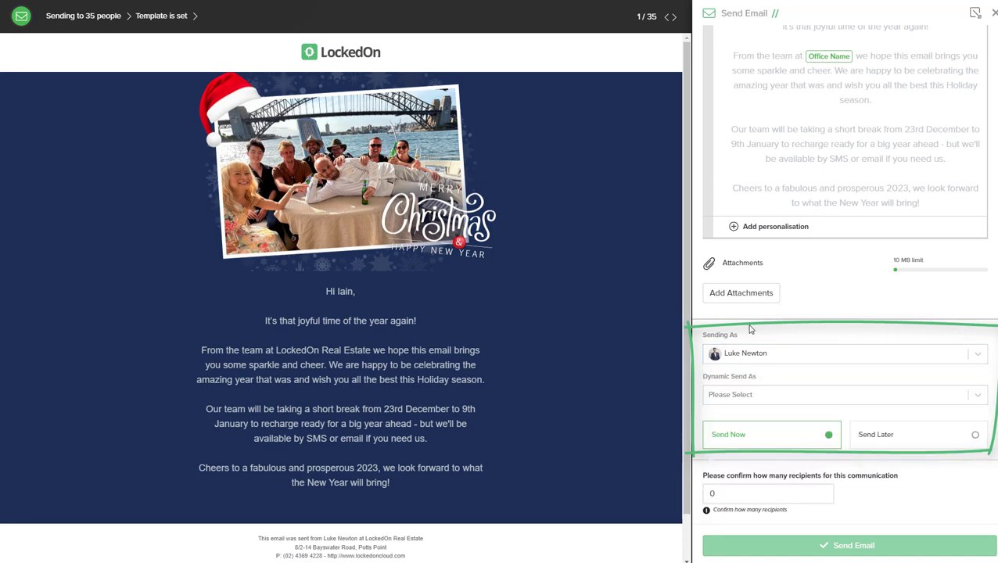
left_click(742, 395)
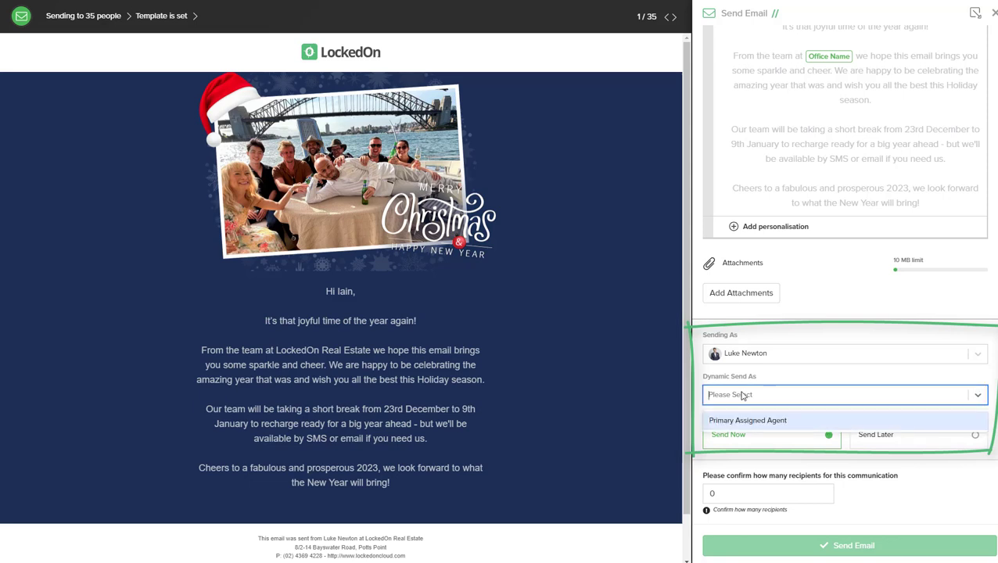
left_click(739, 421)
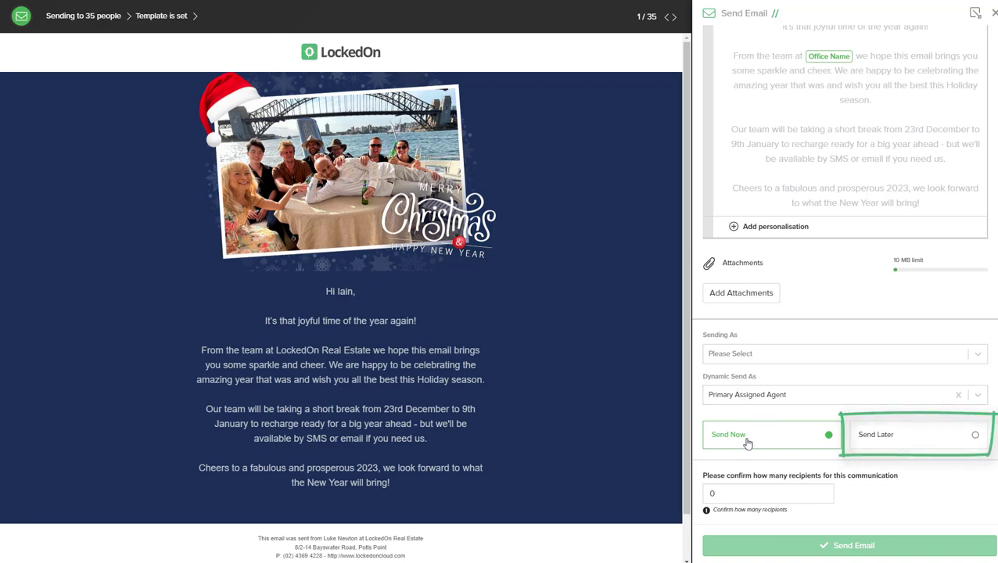
Schedule the Christmas email to be sent on 24/12/2022 at 9:00 AM using Send Later.
left_click(888, 436)
scroll(888, 436, "down", 1)
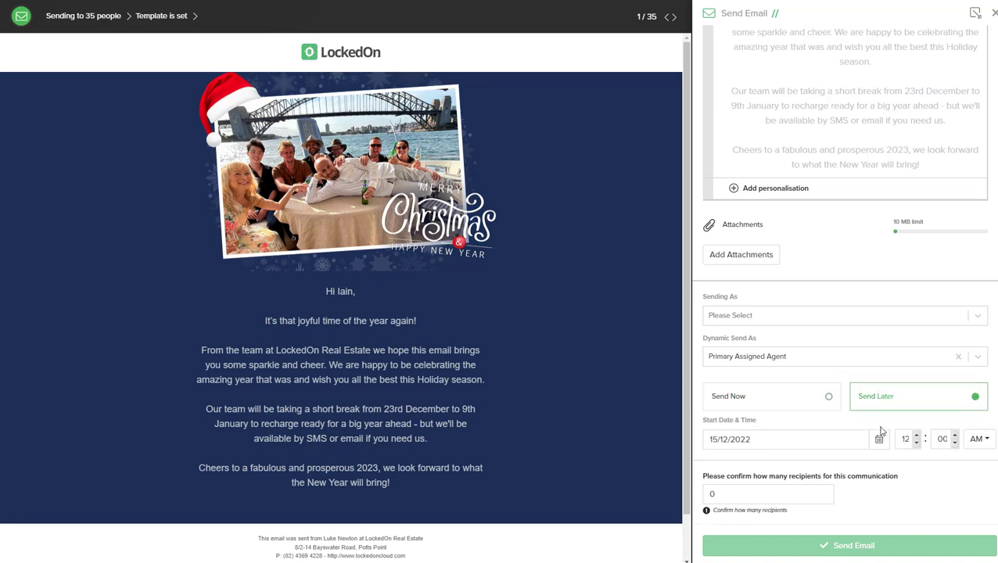
left_click(879, 437)
scroll(861, 422, "down", 1)
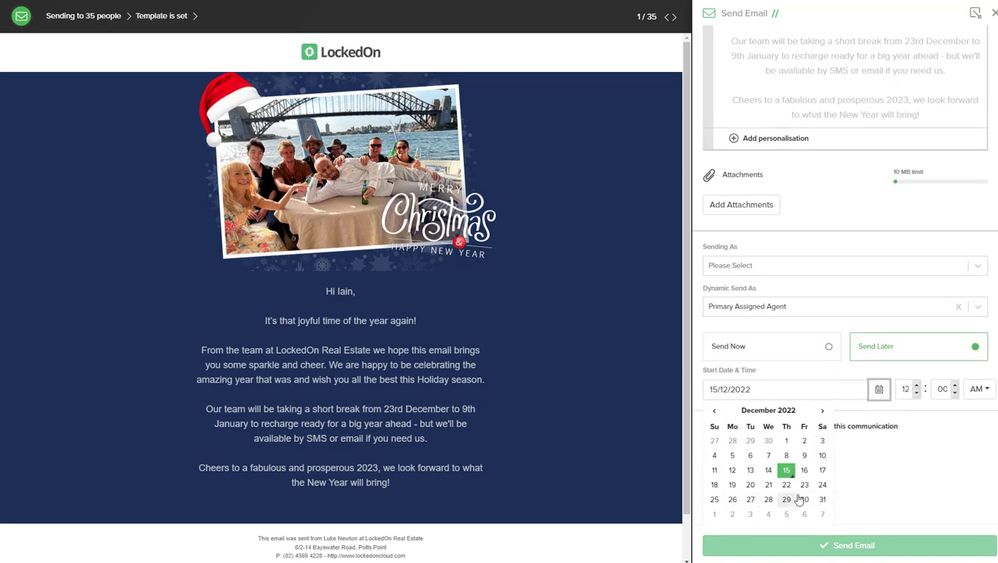
left_click(822, 485)
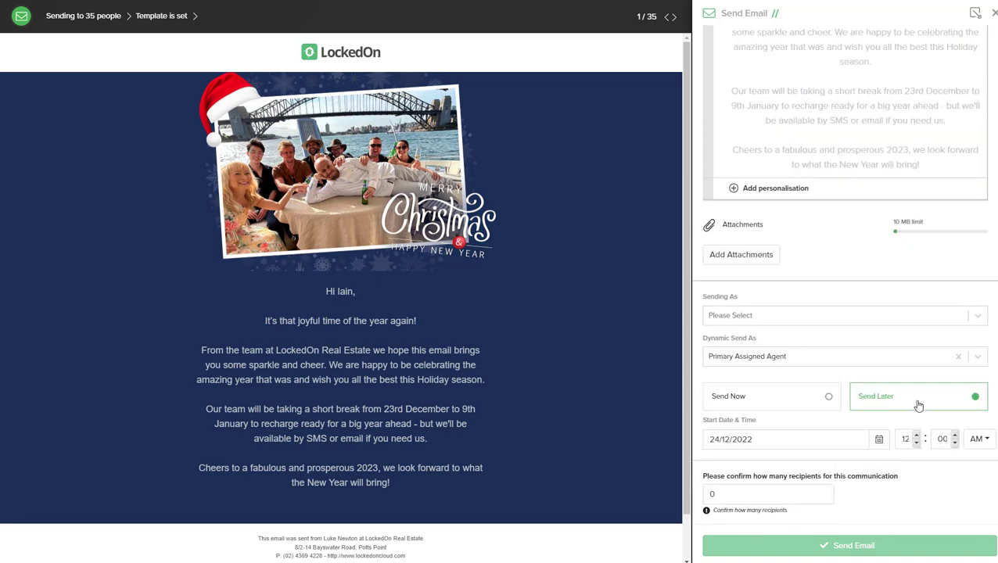
left_click(916, 442)
left_click(917, 443)
scroll(755, 487, "up", 6)
scroll(789, 249, "down", 5)
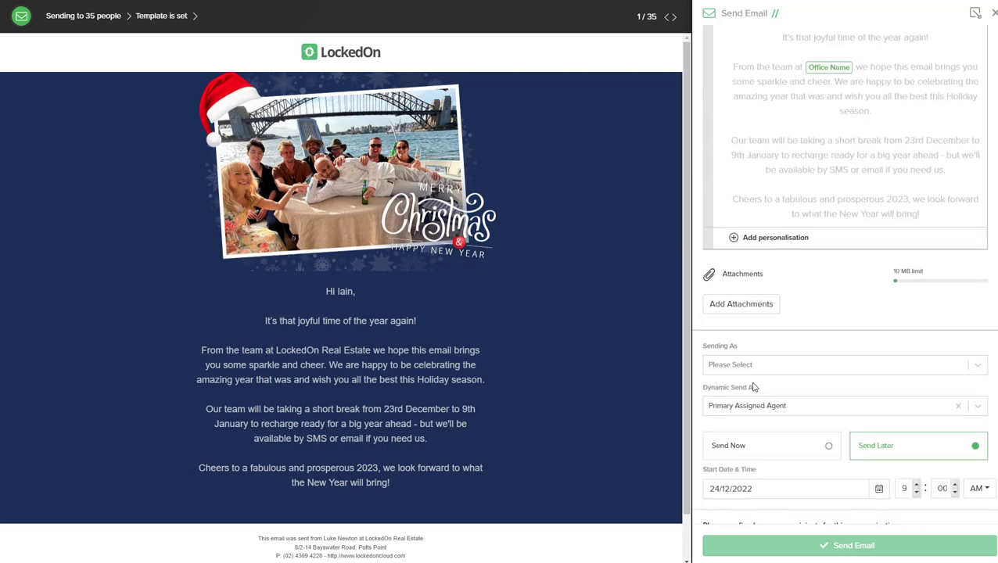
Confirm 35 recipients for the email, keep the 9:00 AM send time, and submit the scheduled email.
scroll(740, 479, "down", 1)
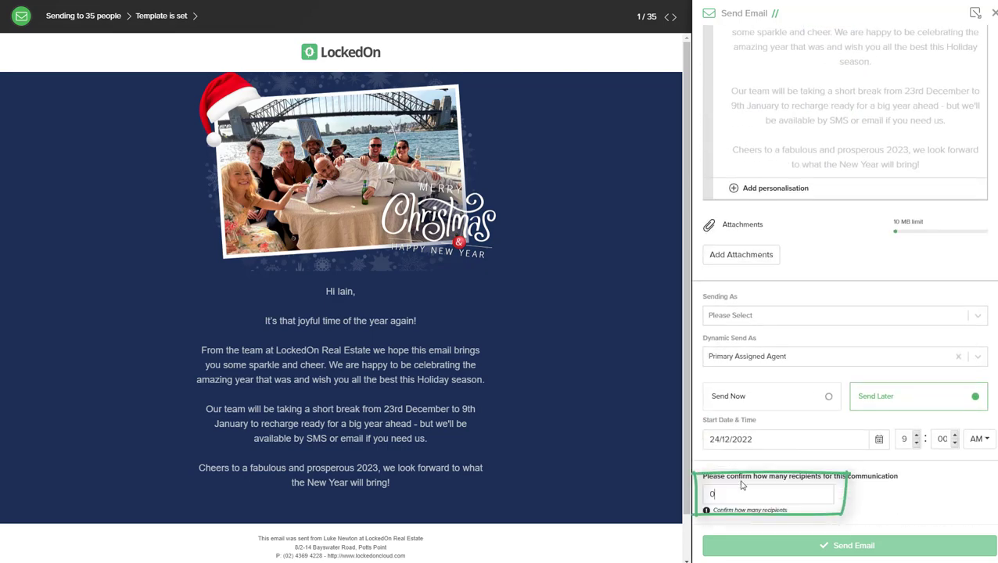
type("35")
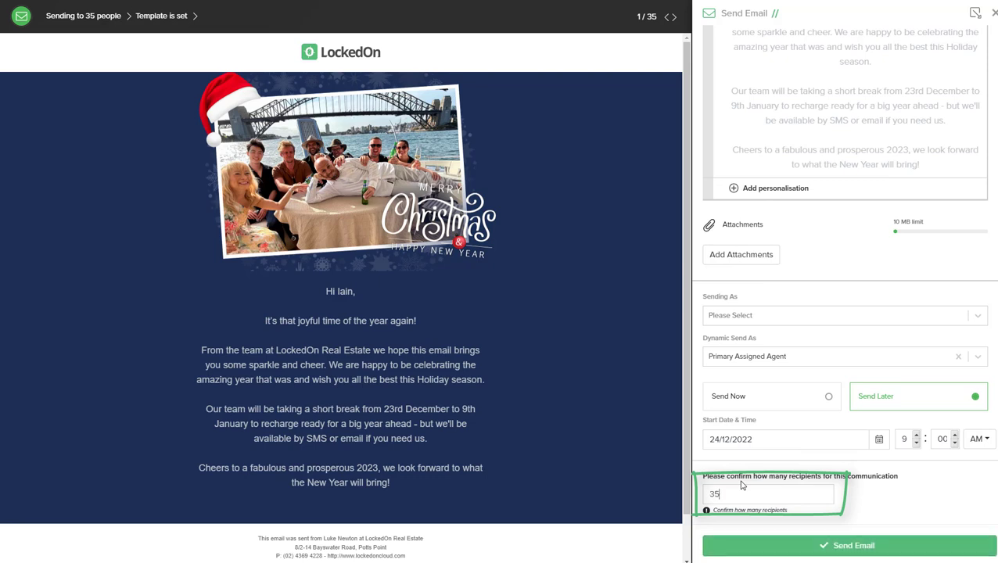
left_click(903, 435)
type("9")
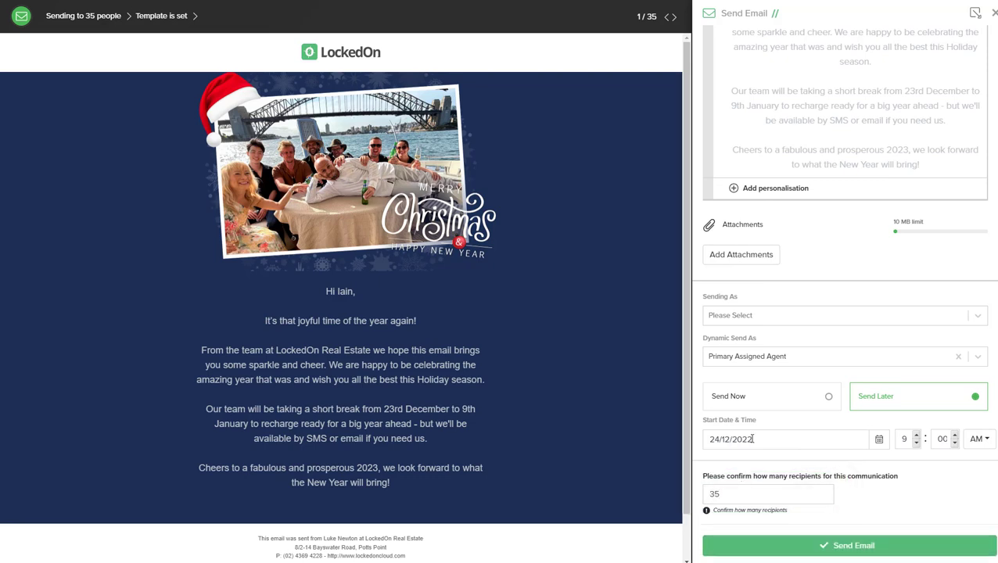
left_click(839, 545)
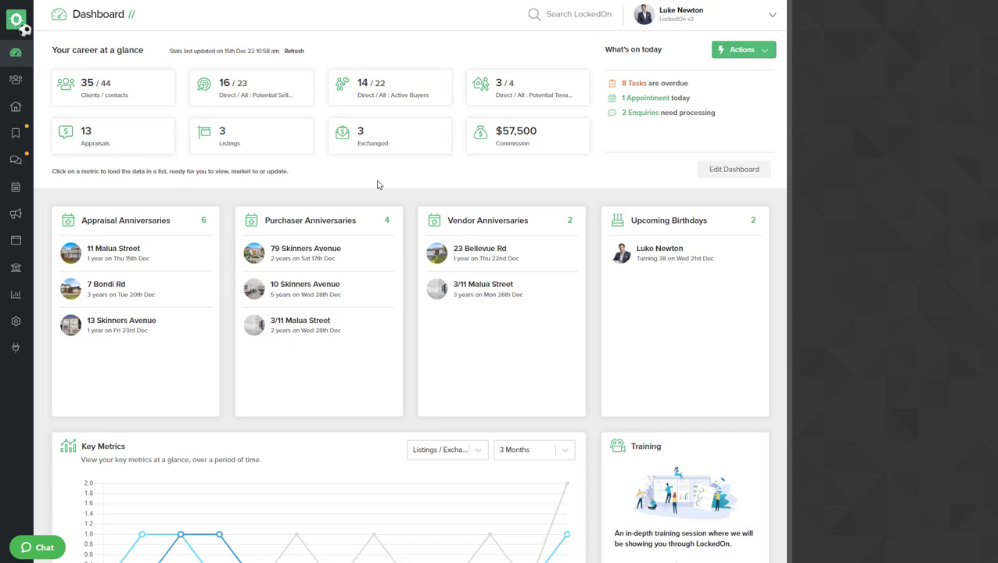
Find the Merry Christmas SMS template in the Engine Room by searching "Chri", review its message text in the editor and save it.
left_click(18, 327)
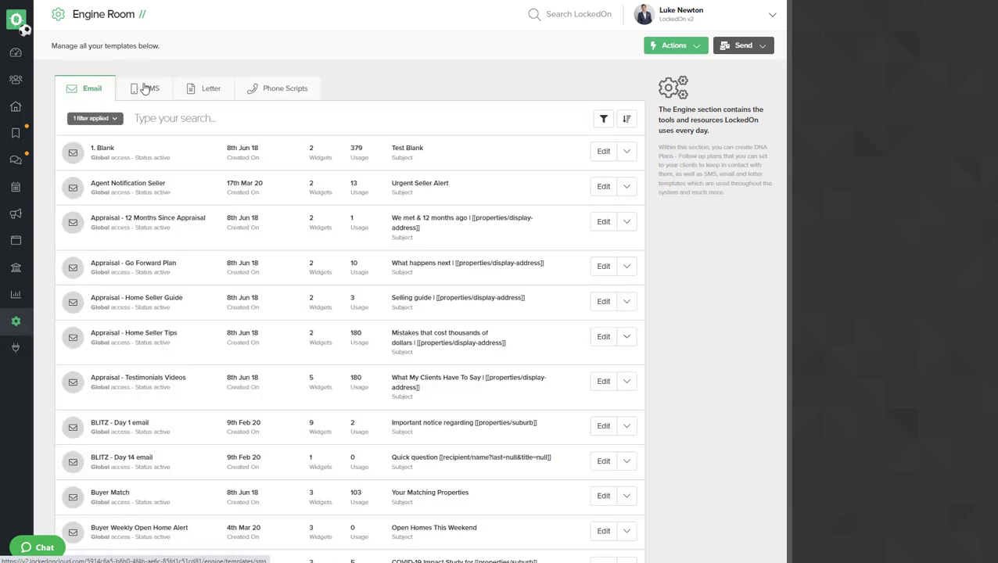
left_click(146, 89)
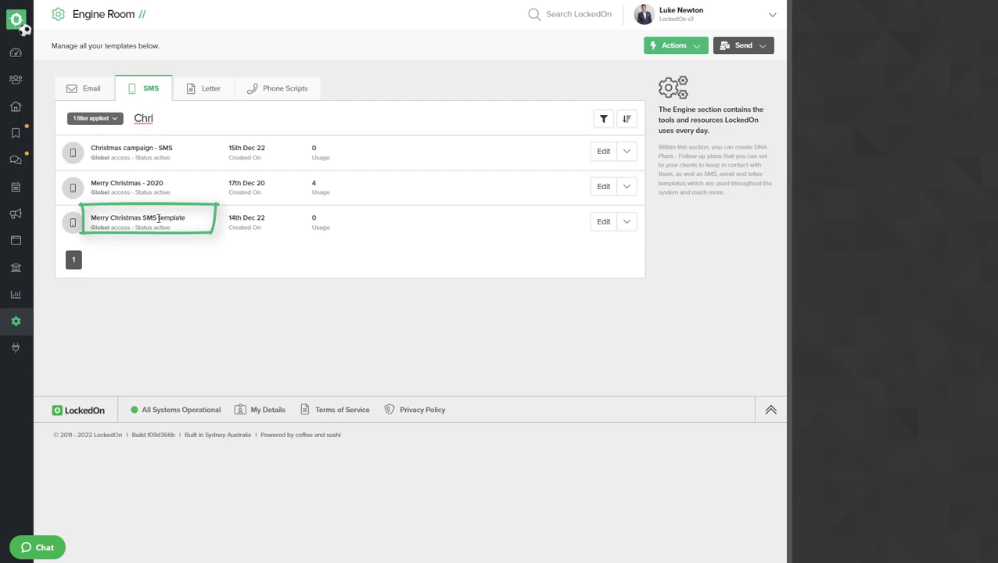
left_click(603, 221)
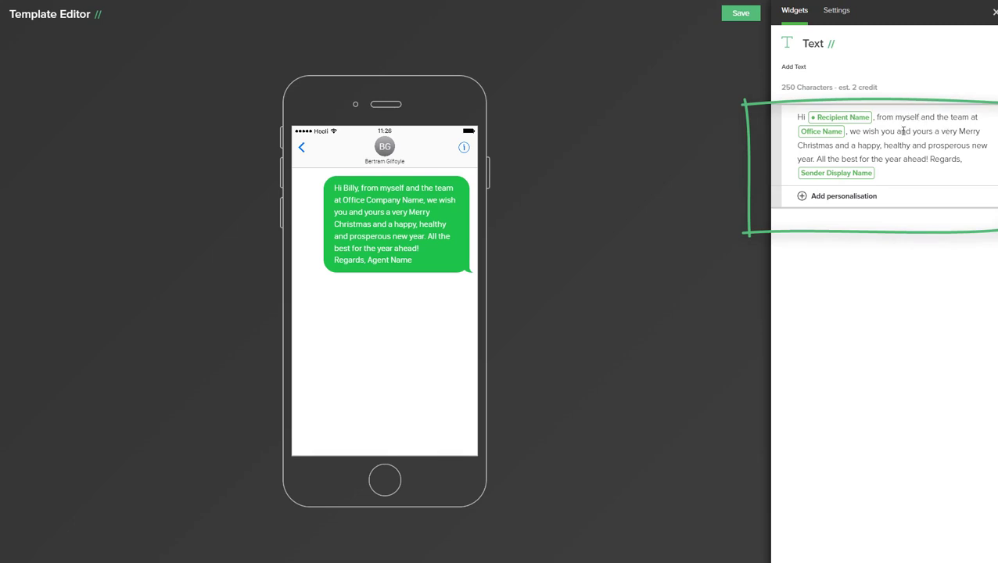
left_click(881, 116)
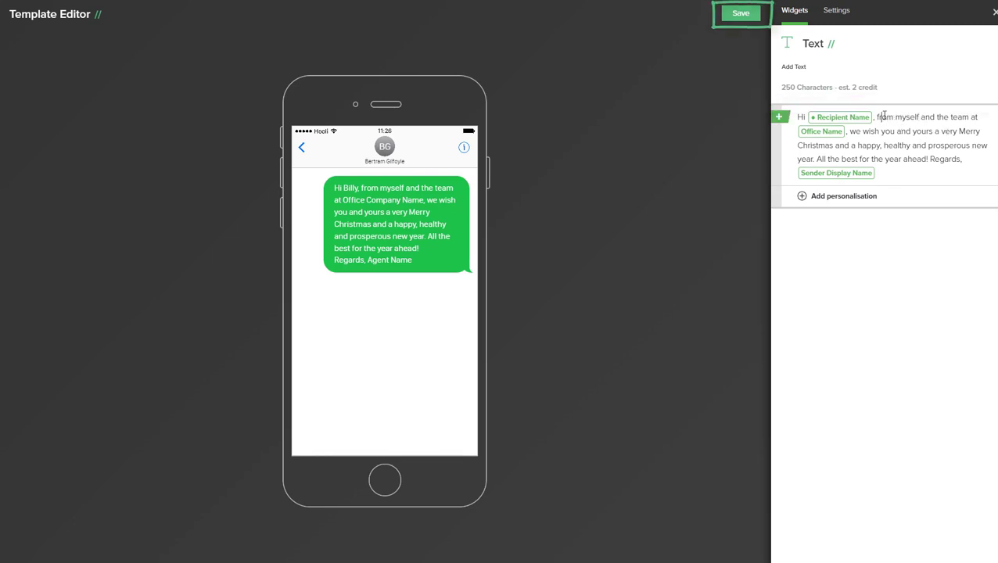
left_click(748, 21)
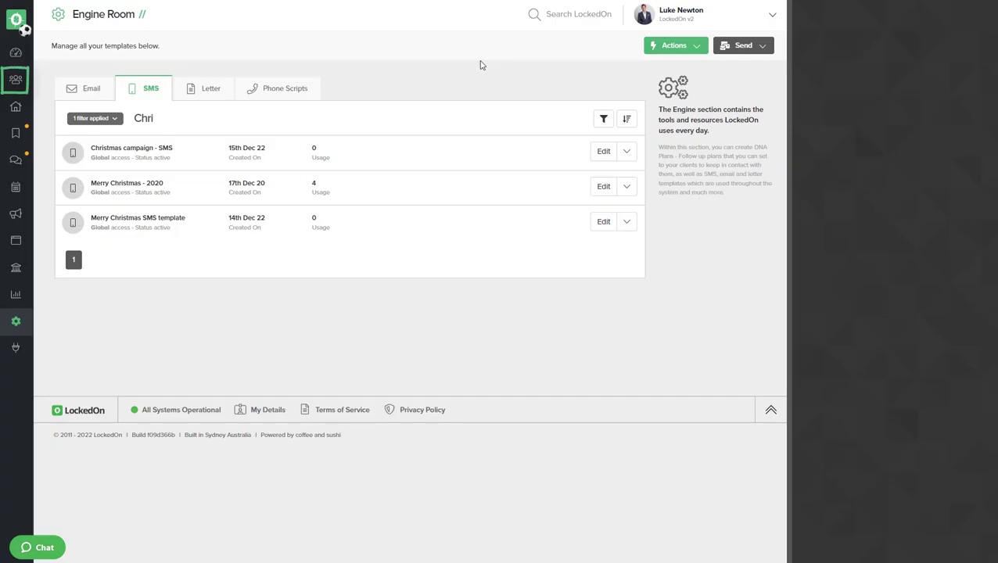
Start a new SMS to all listed clients from the Clients page.
left_click(15, 82)
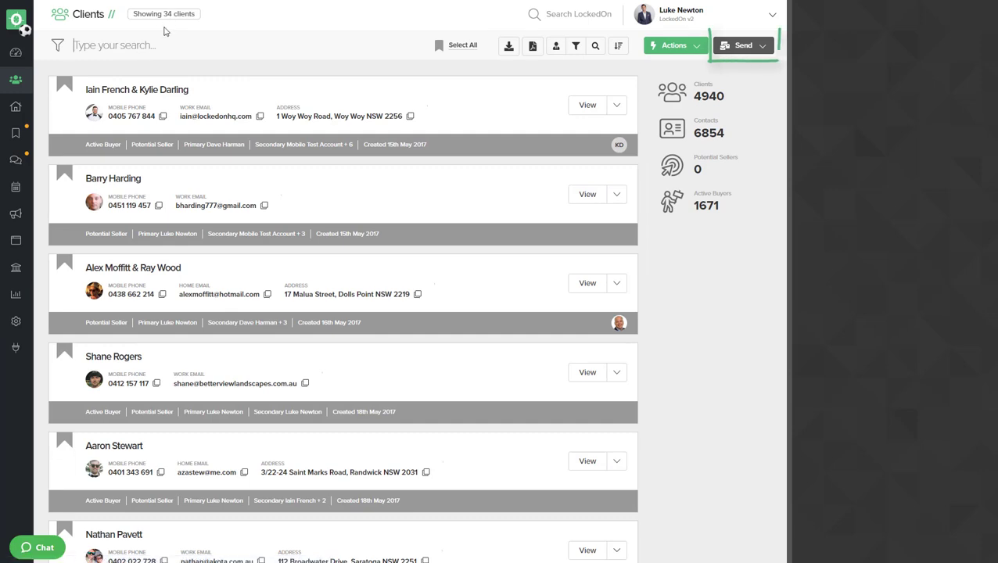
left_click(753, 48)
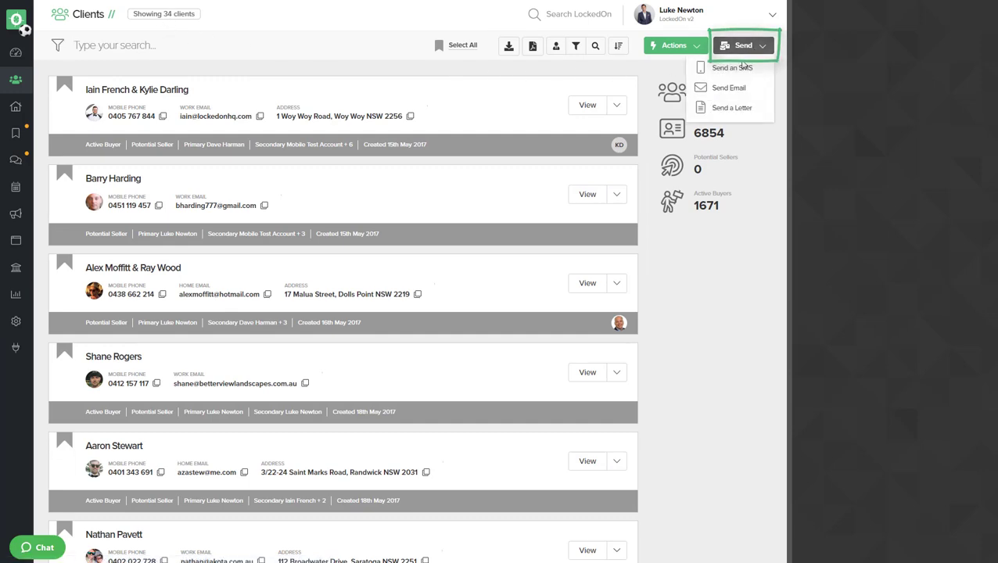
left_click(742, 68)
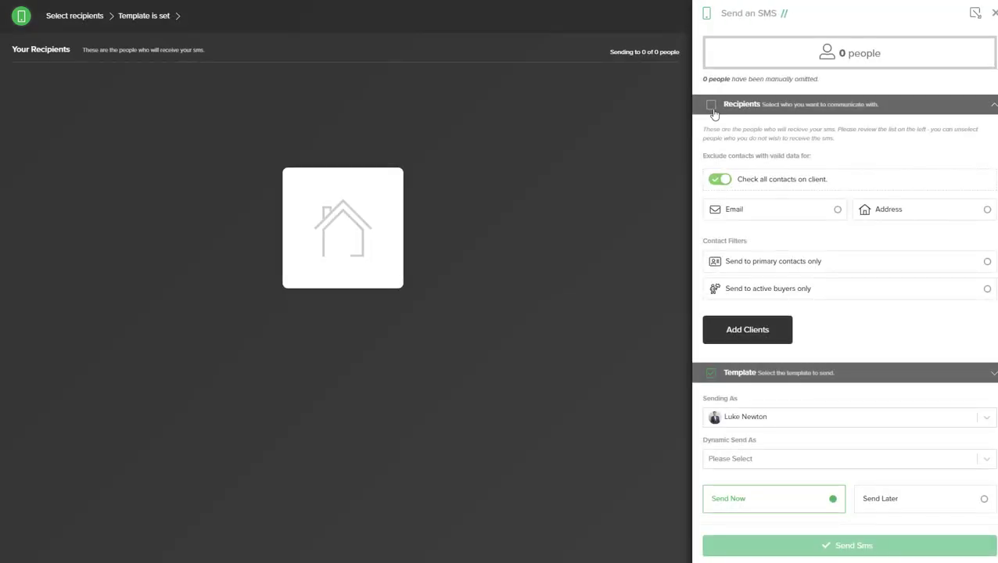
Search the SMS template choices for "chri" and select Merry Christmas SMS template.
left_click(749, 185)
type("chri")
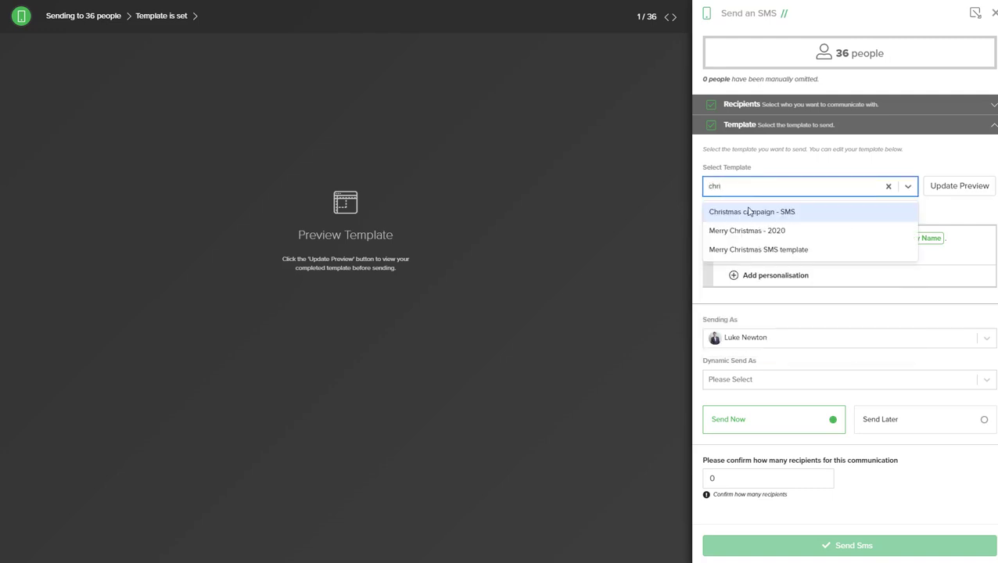
left_click(758, 250)
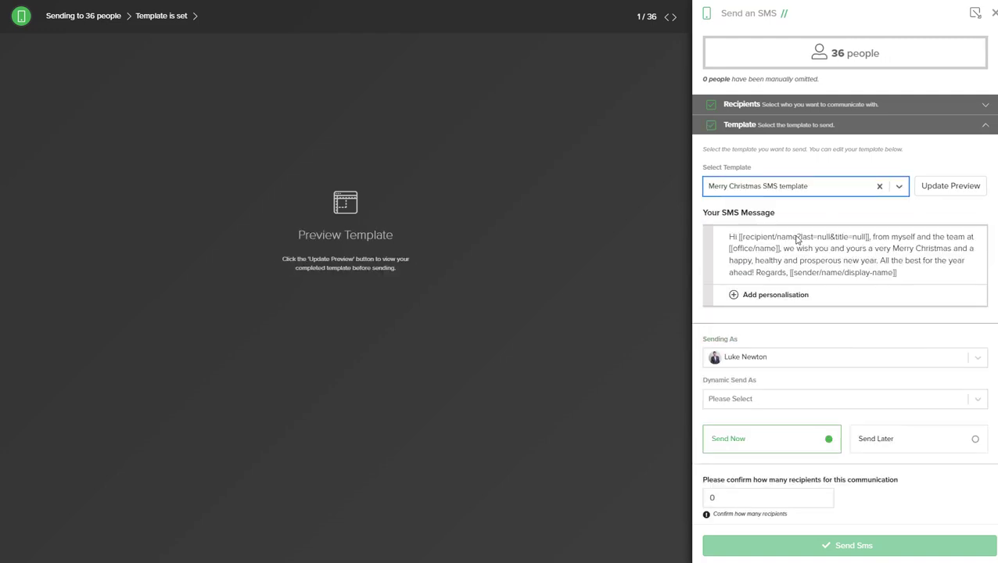
scroll(864, 225, "down", 1)
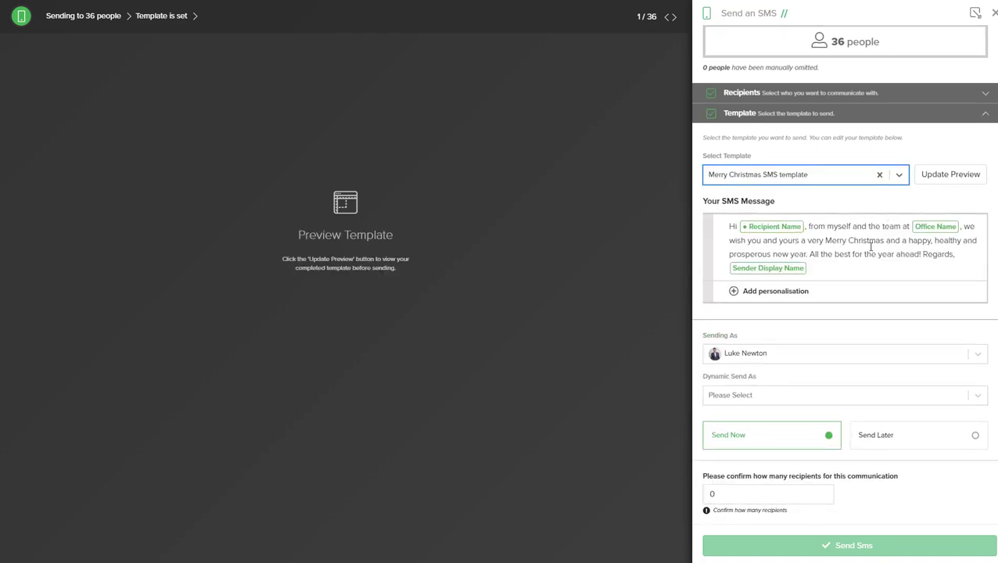
Check the available SMS senders, then set the SMS's Dynamic Send As option to Primary Assigned Agent.
left_click(750, 359)
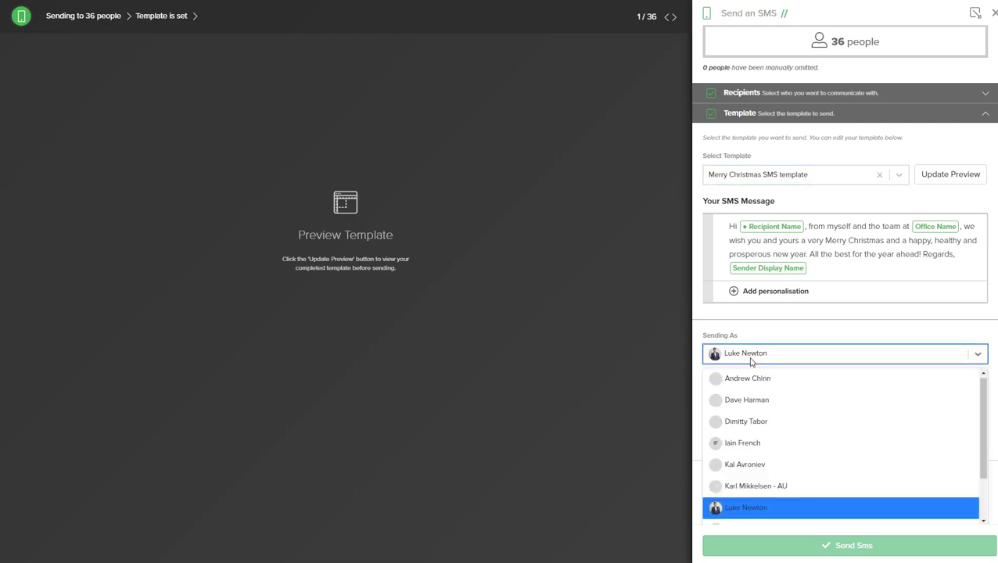
left_click(757, 340)
left_click(748, 398)
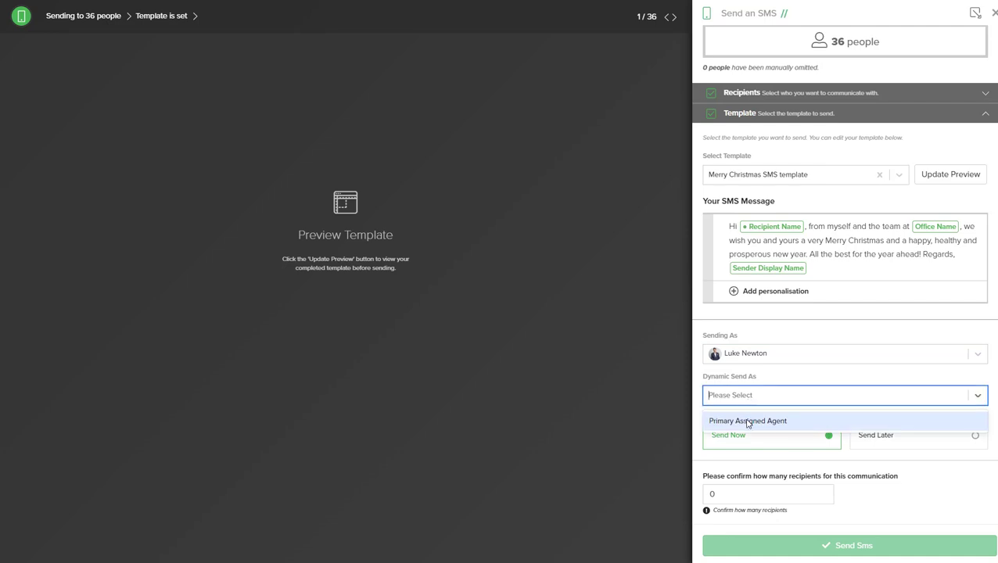
left_click(748, 422)
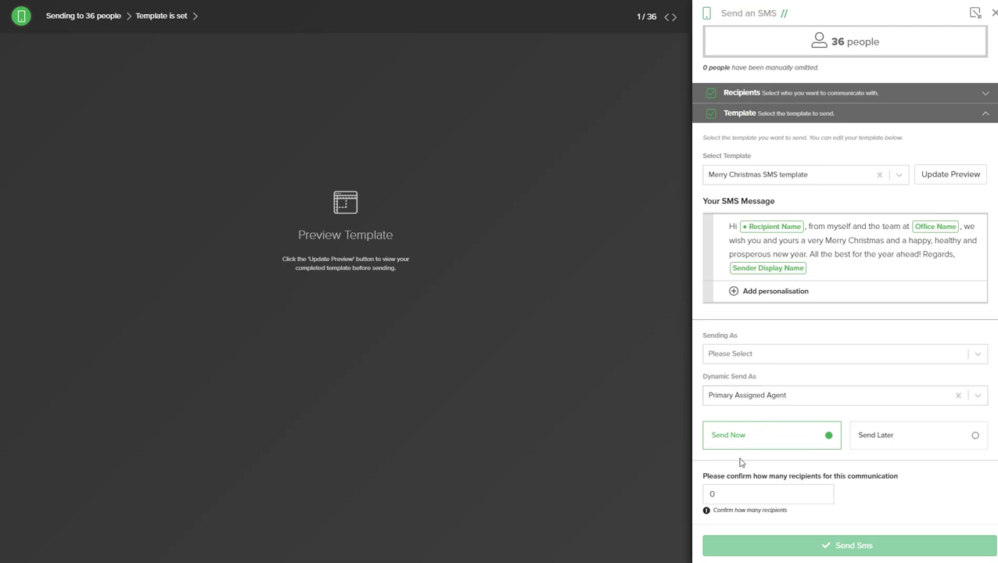
Schedule the SMS to be sent on 20/12/2022 at 10:00 AM using Send Later.
left_click(884, 443)
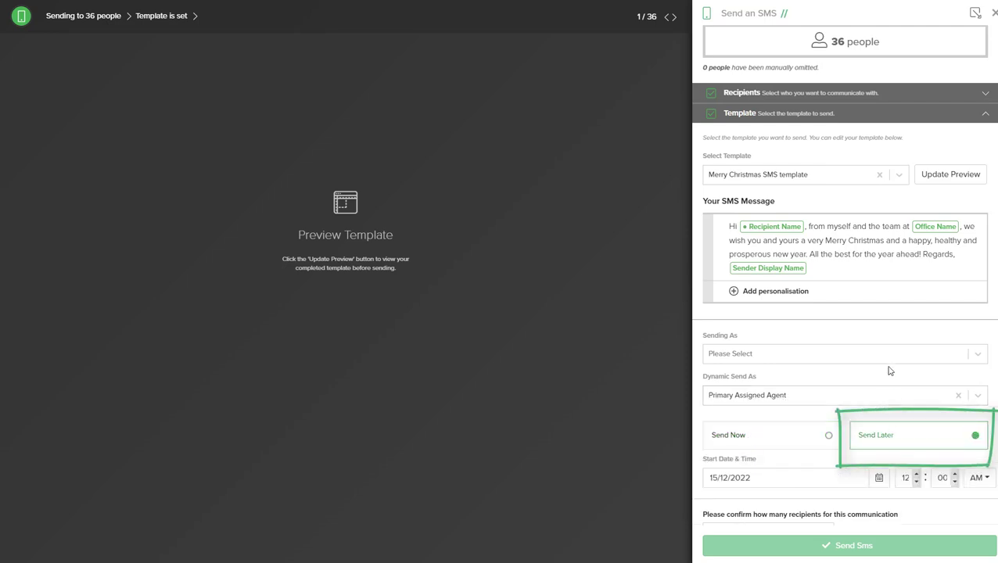
scroll(887, 371, "down", 1)
left_click(877, 439)
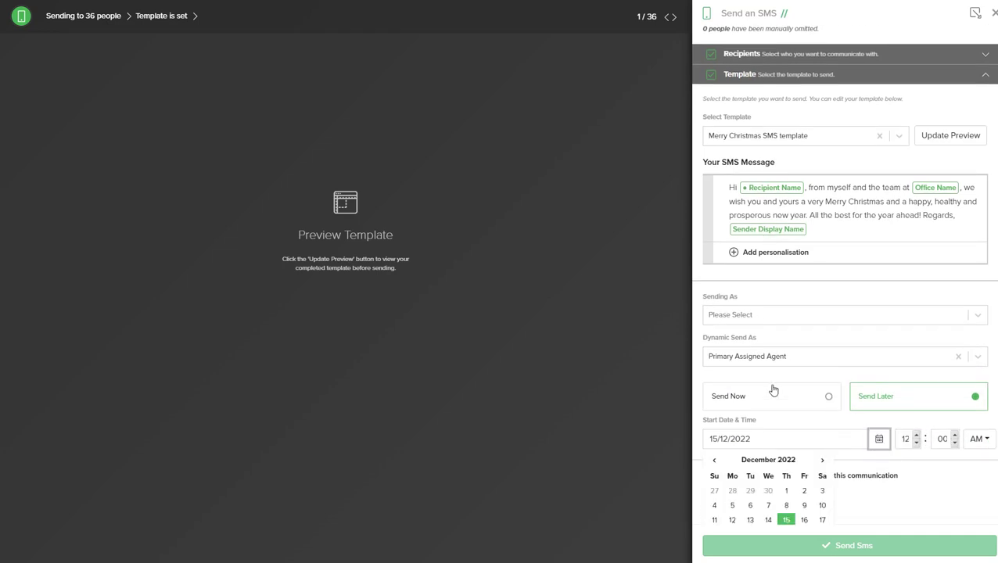
scroll(775, 407, "down", 1)
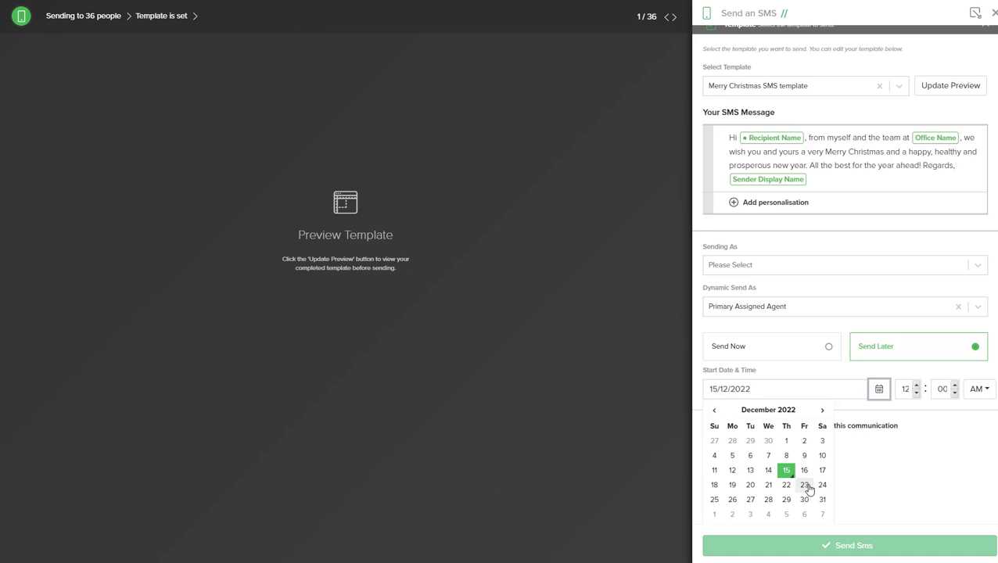
left_click(751, 485)
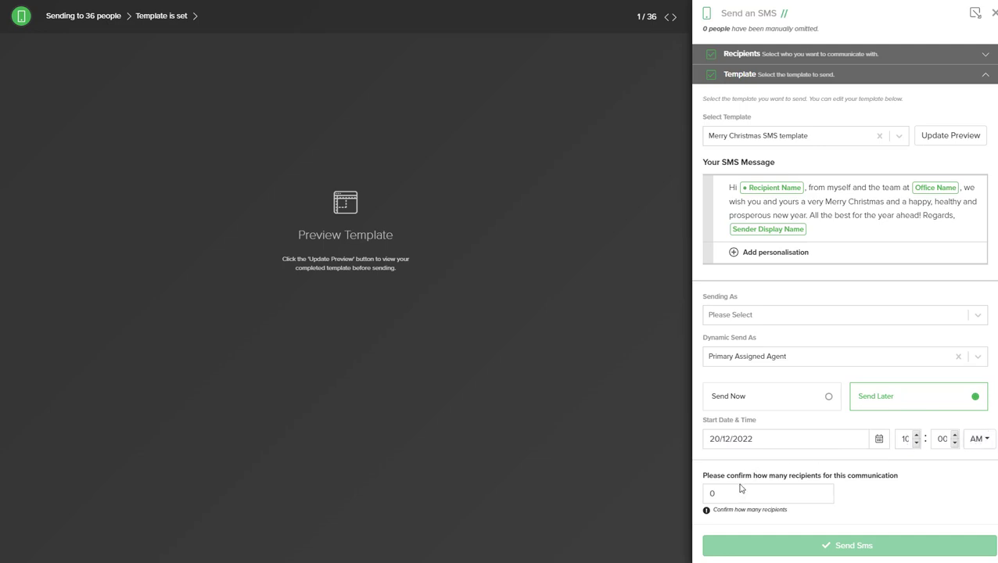
Confirm 36 recipients for the SMS communication.
scroll(742, 476, "up", 1)
scroll(742, 476, "down", 1)
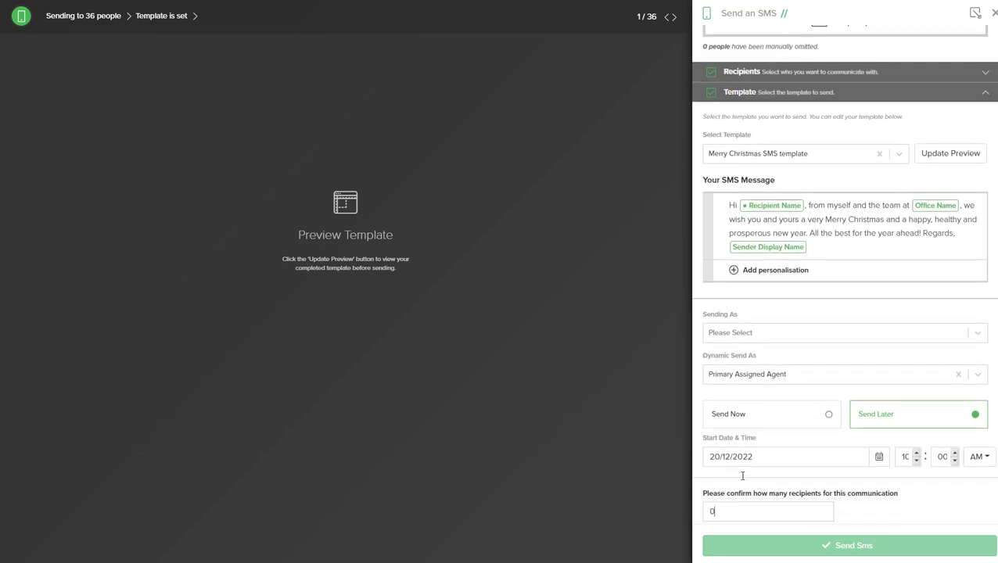
left_click(744, 490)
type("36")
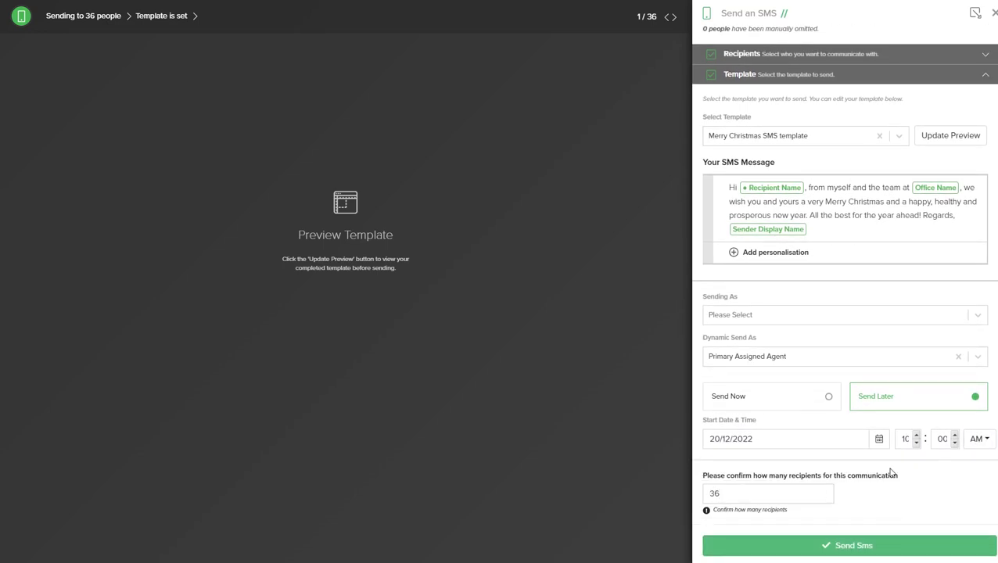
Update the SMS preview, step through to the third recipient's message, and submit the scheduled SMS.
scroll(909, 367, "up", 1)
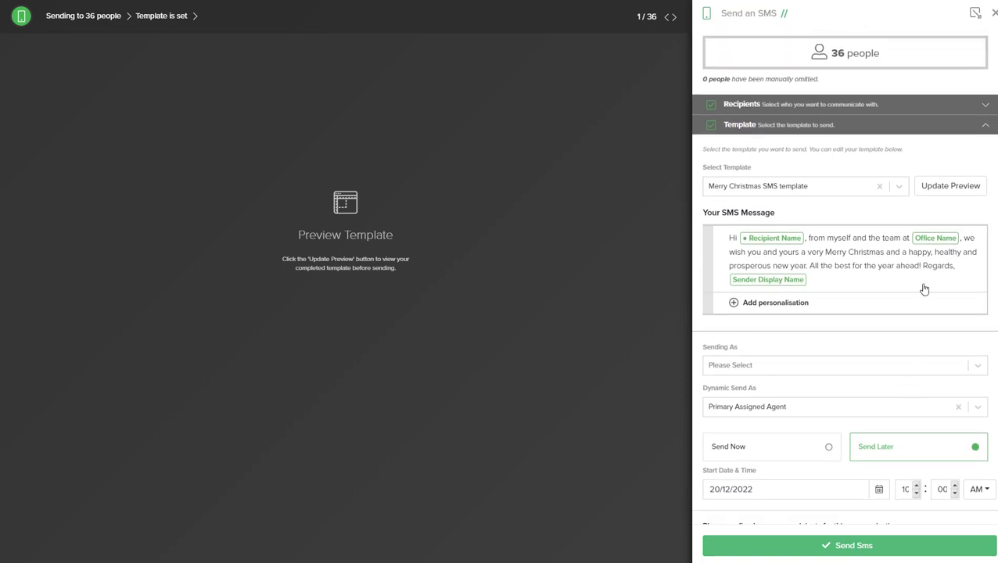
left_click(941, 188)
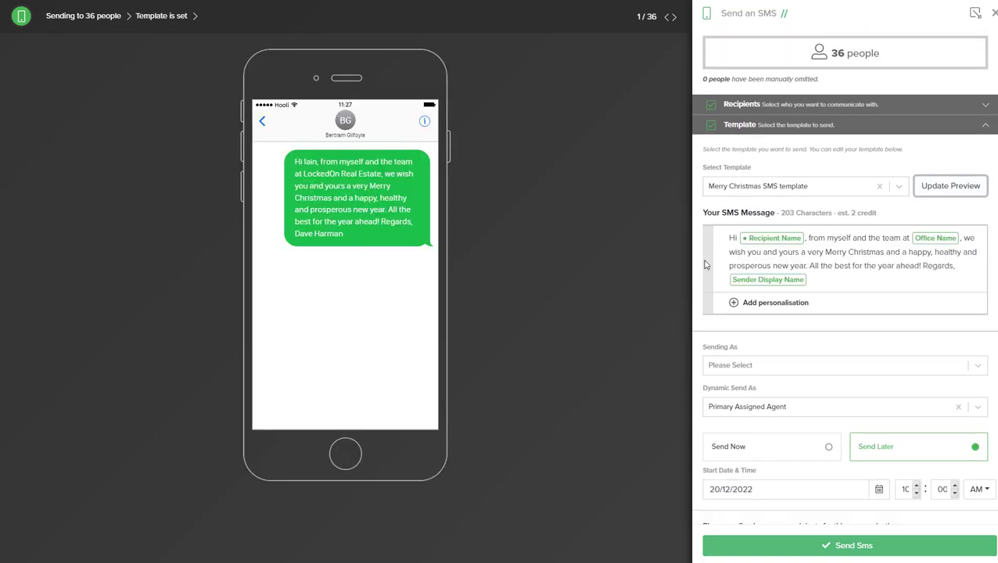
left_click(674, 17)
left_click(673, 18)
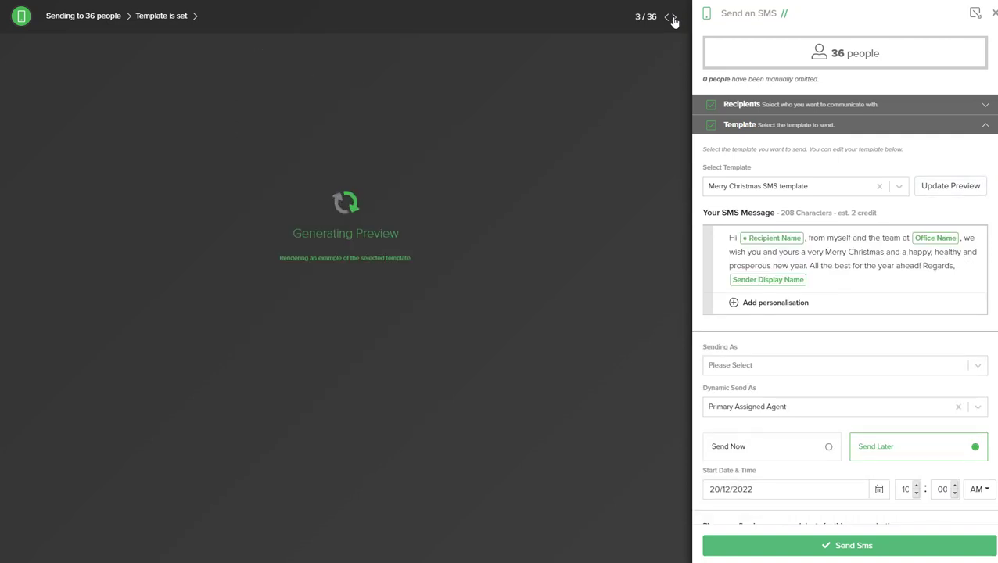
scroll(753, 227, "down", 1)
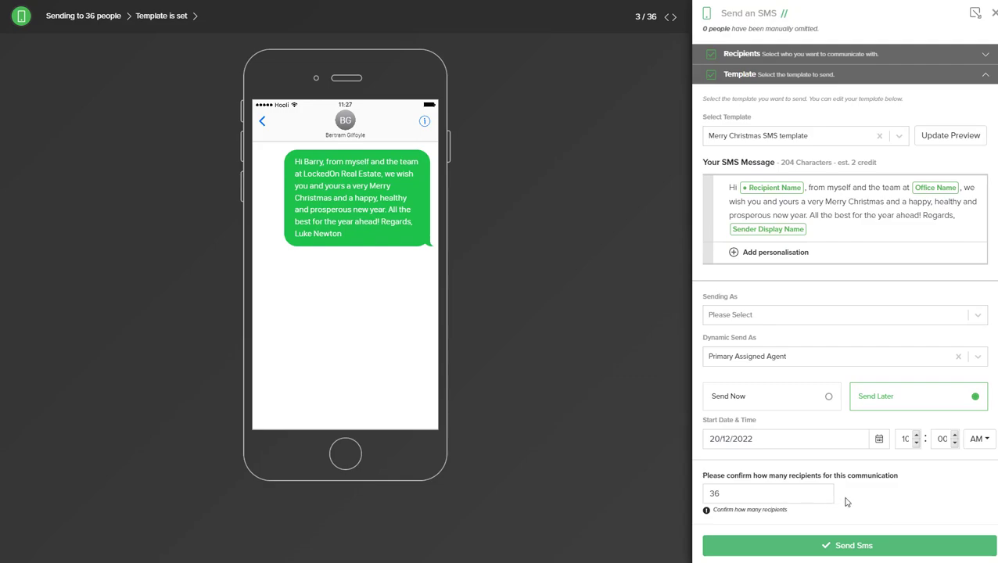
left_click(847, 548)
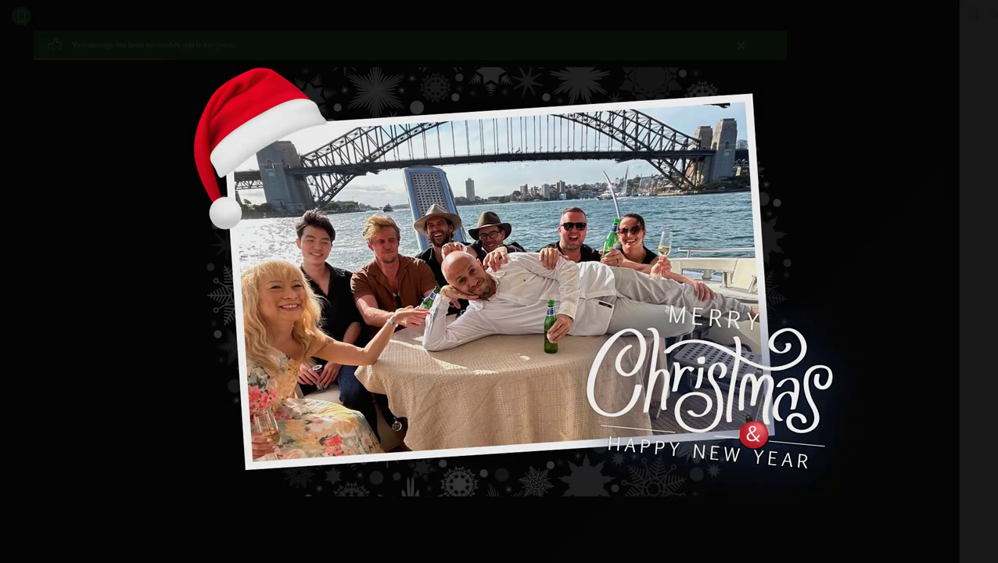